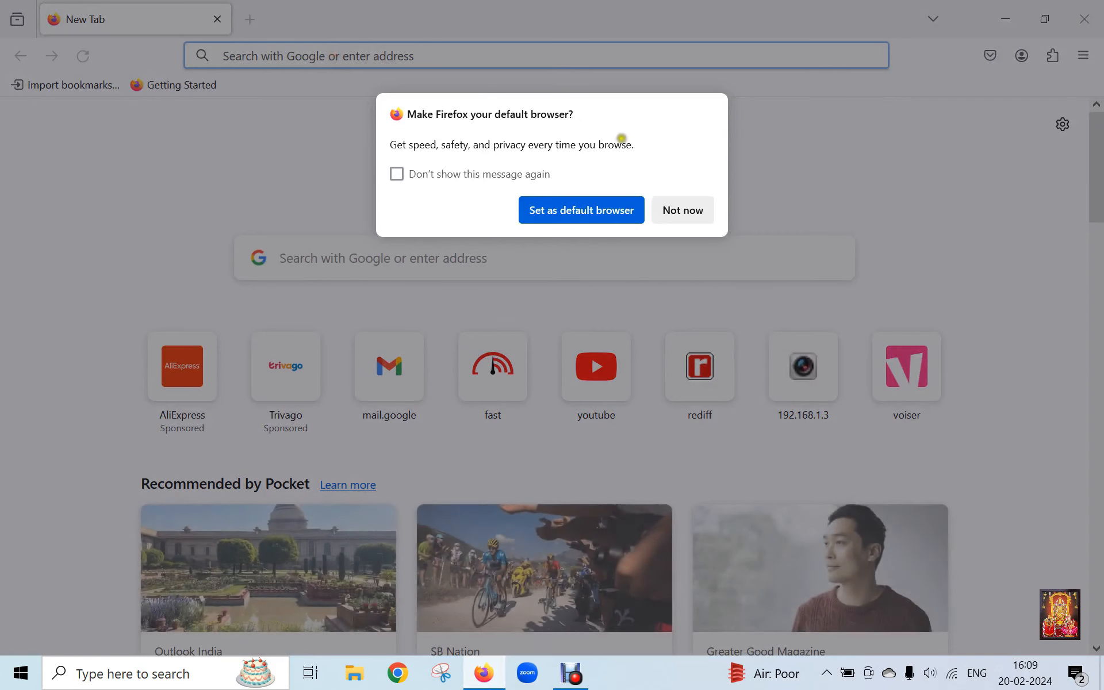
Decline making Firefox the default browser and go to google.com
{"action": "left_click", "coordinate": [683, 211]}
{"action": "left_click", "coordinate": [323, 54]}
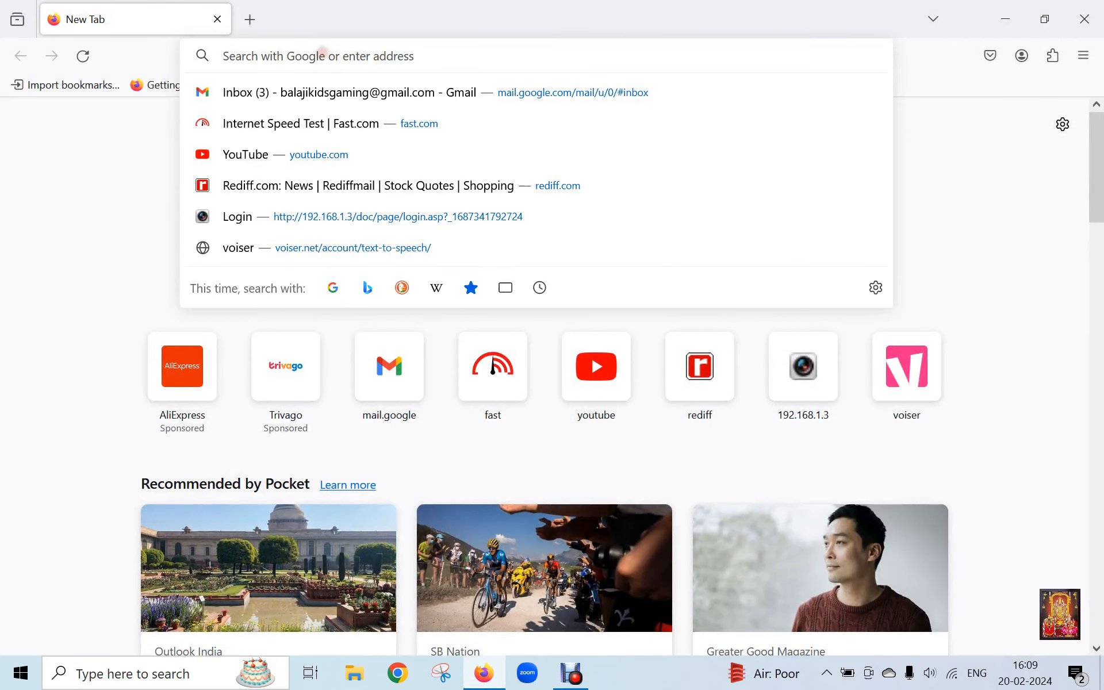
{"action": "type", "text": "google.co"}
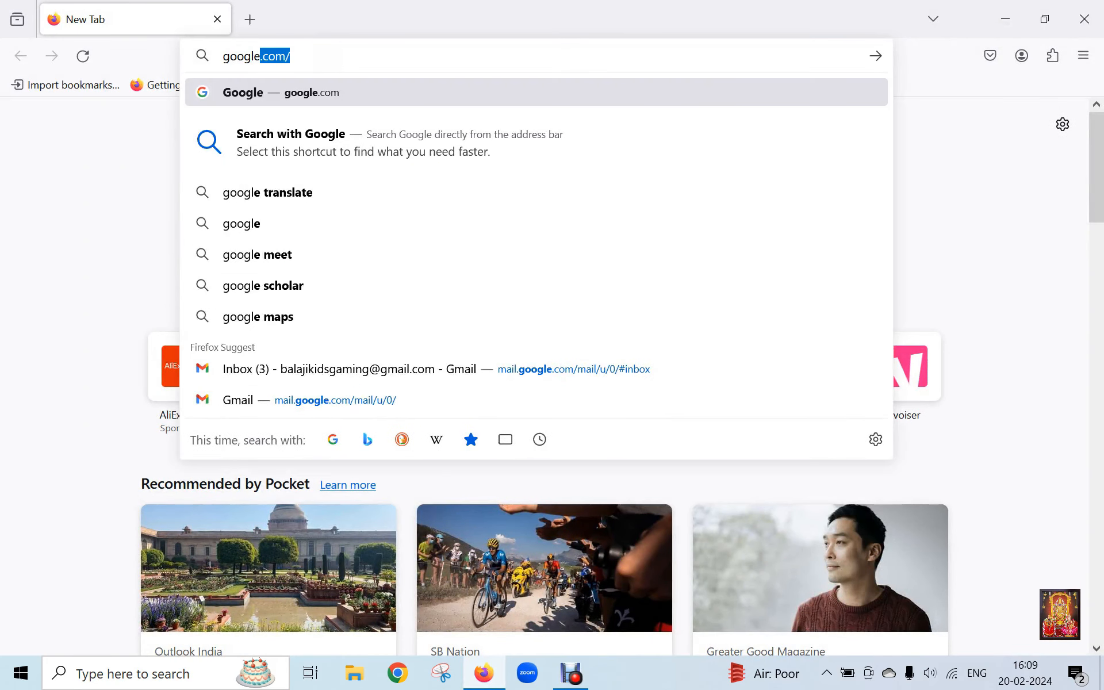
{"action": "type", "text": "m"}
{"action": "key", "text": "Return"}
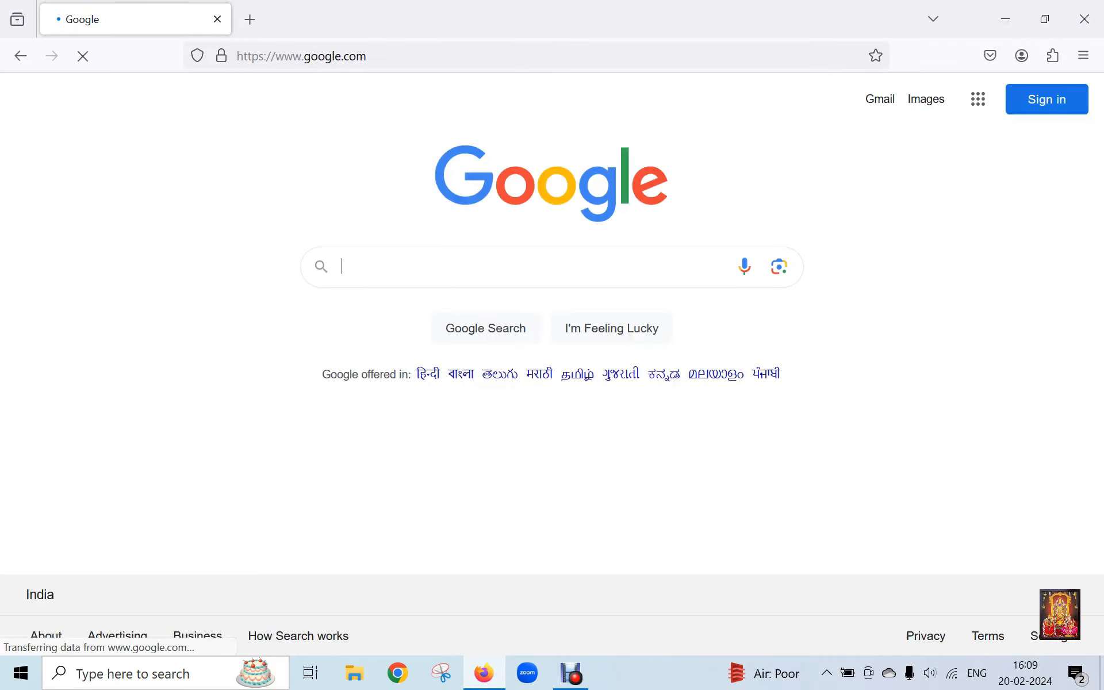
Search Google for "download sparky linux"
{"action": "type", "text": "d"}
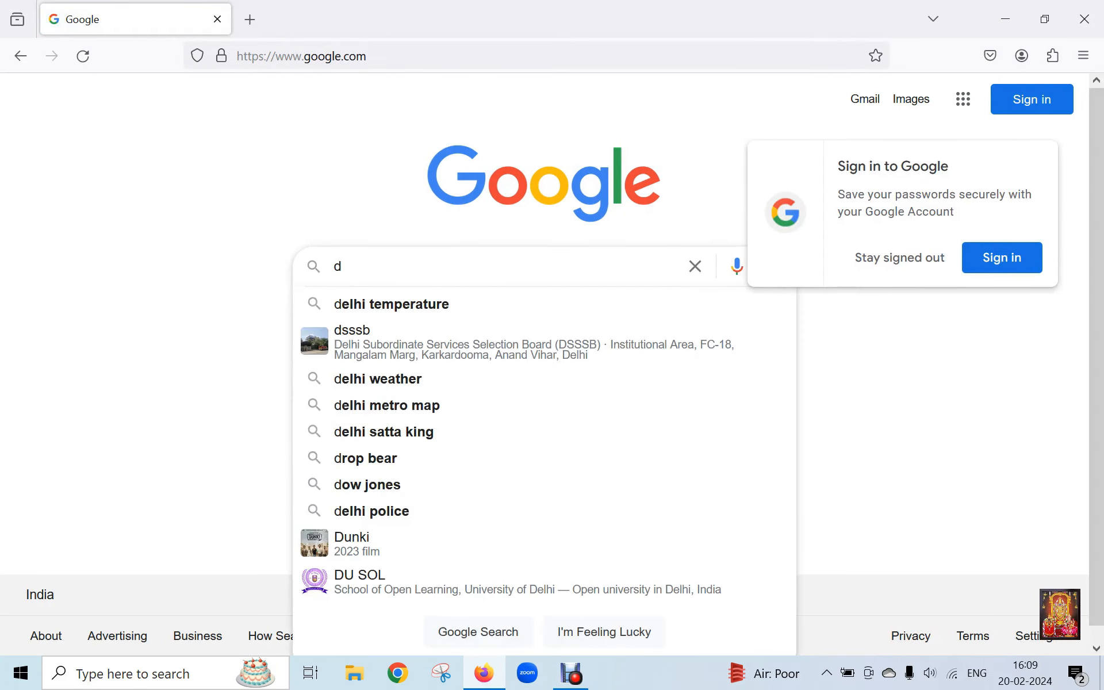
{"action": "type", "text": "ownload "}
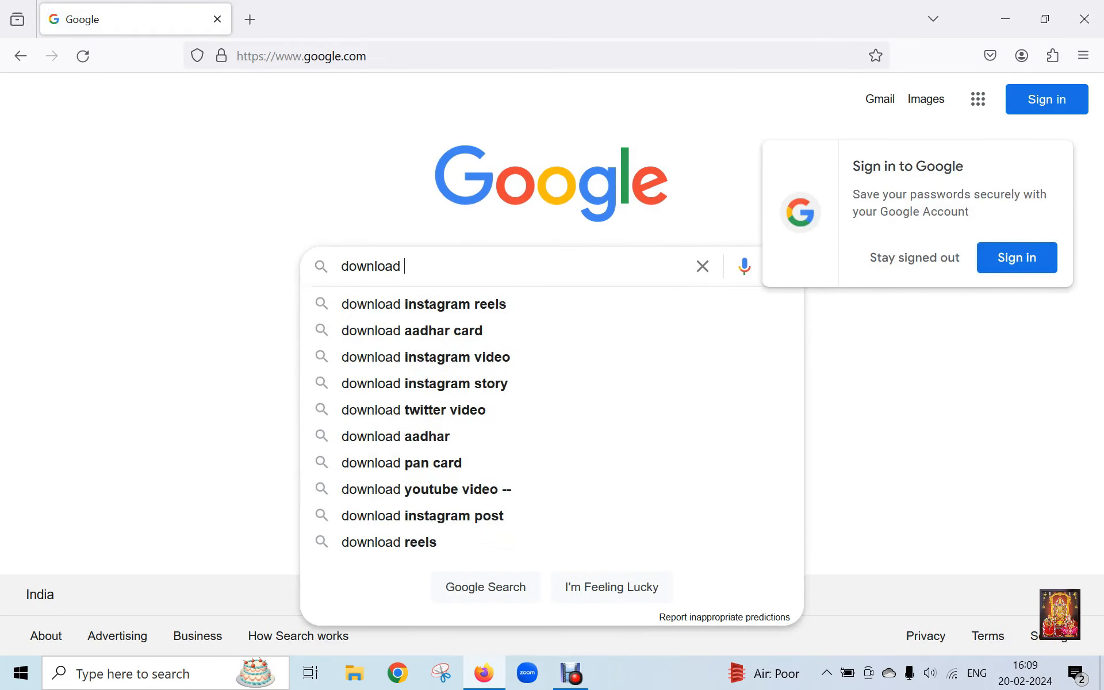
{"action": "type", "text": "sparkey"}
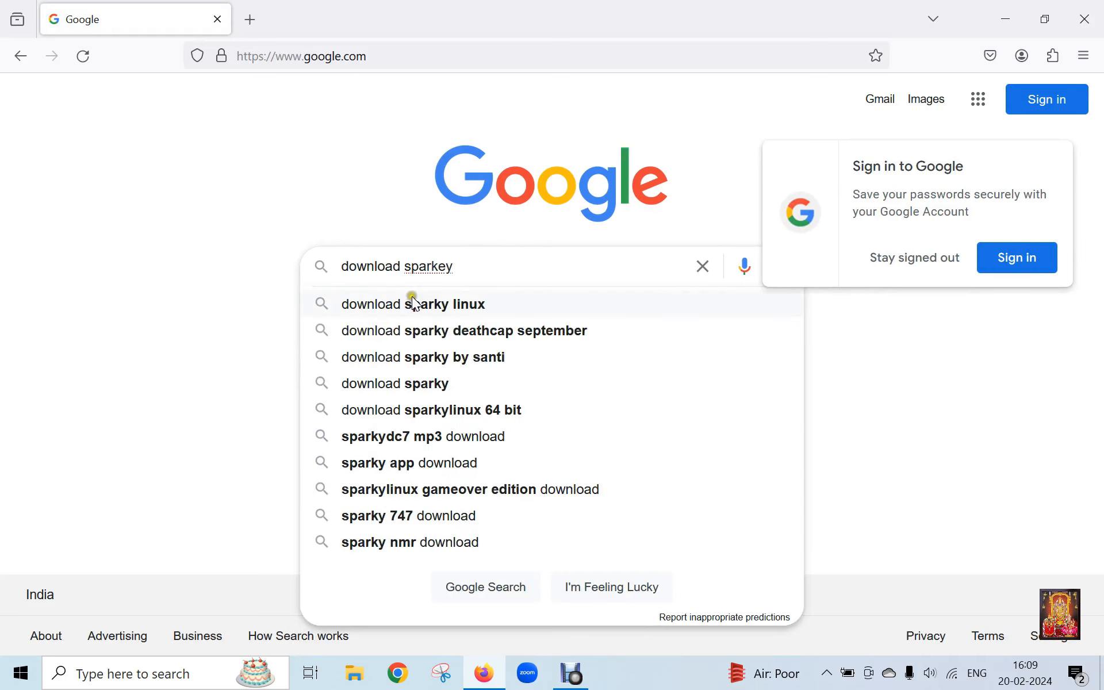
{"action": "left_click", "coordinate": [458, 303]}
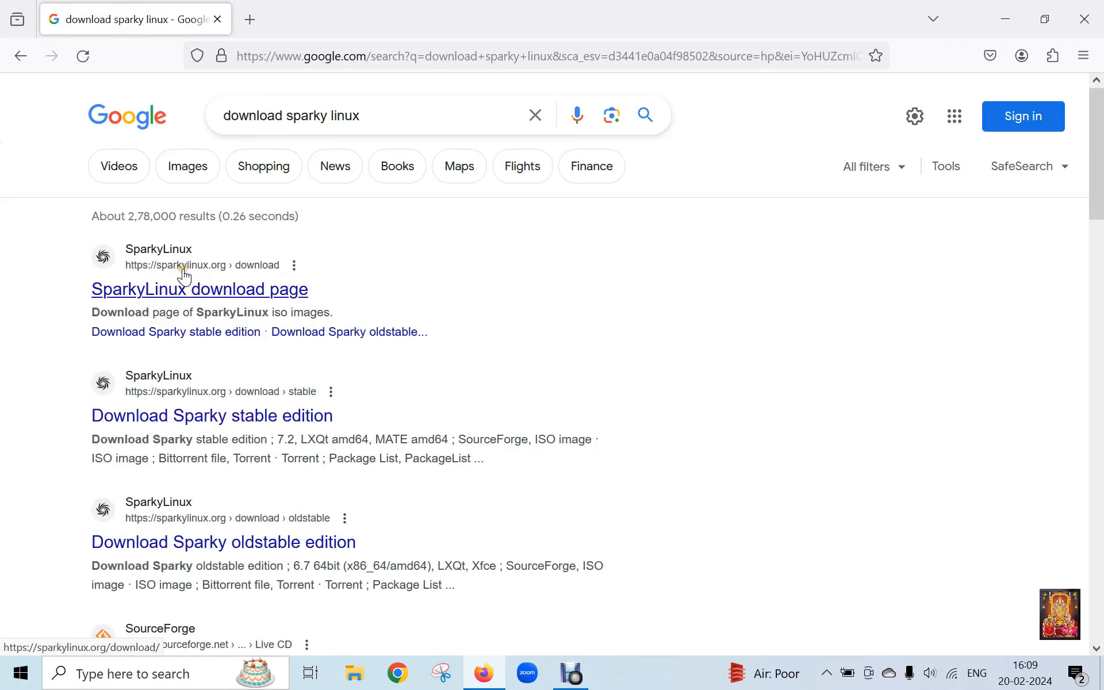
Open the SparkyLinux download page and go to its Stable edition downloads, dismissing the advertisement
{"action": "left_click", "coordinate": [207, 296]}
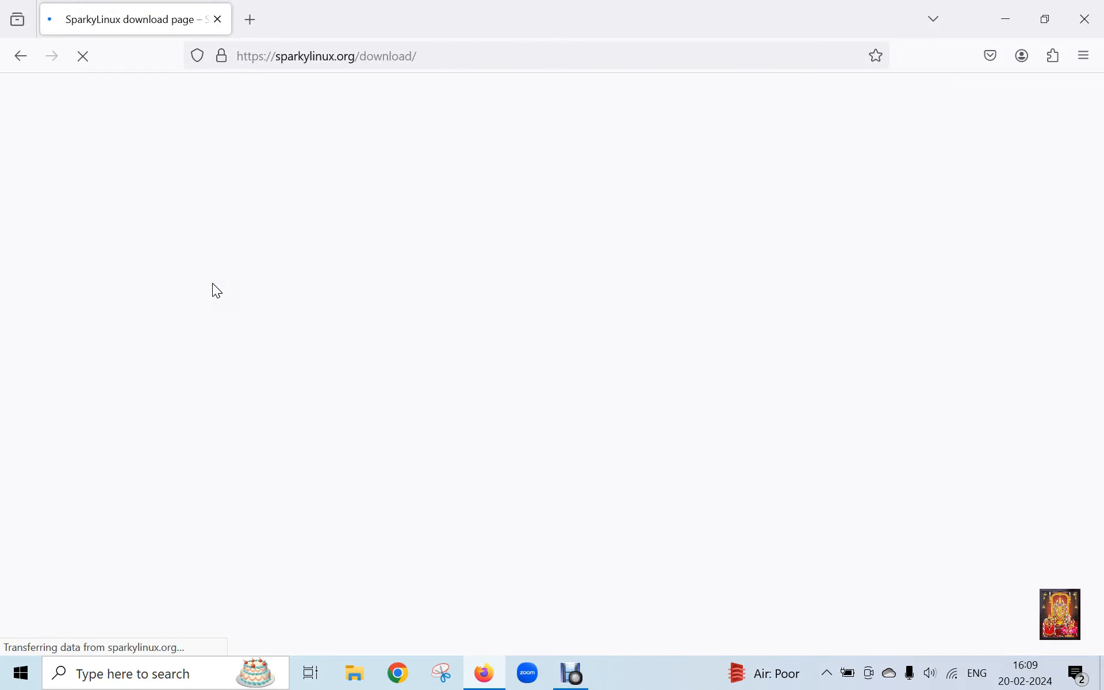
{"action": "scroll", "coordinate": [272, 356], "scroll_direction": "down", "scroll_amount": 5}
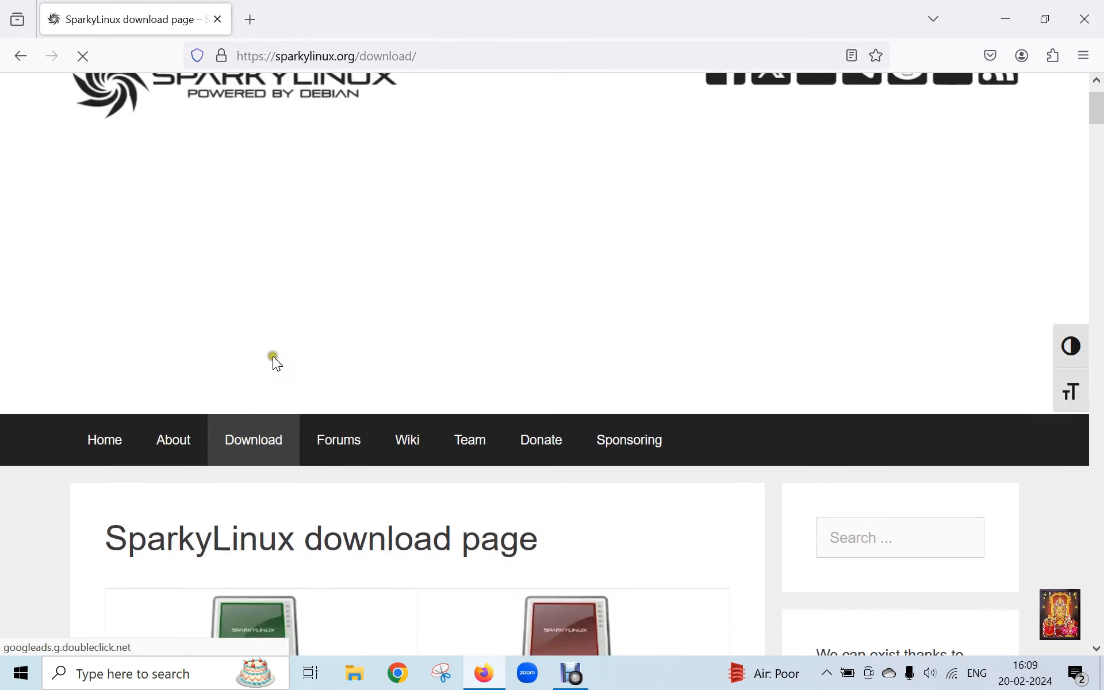
{"action": "scroll", "coordinate": [287, 351], "scroll_direction": "down", "scroll_amount": 2}
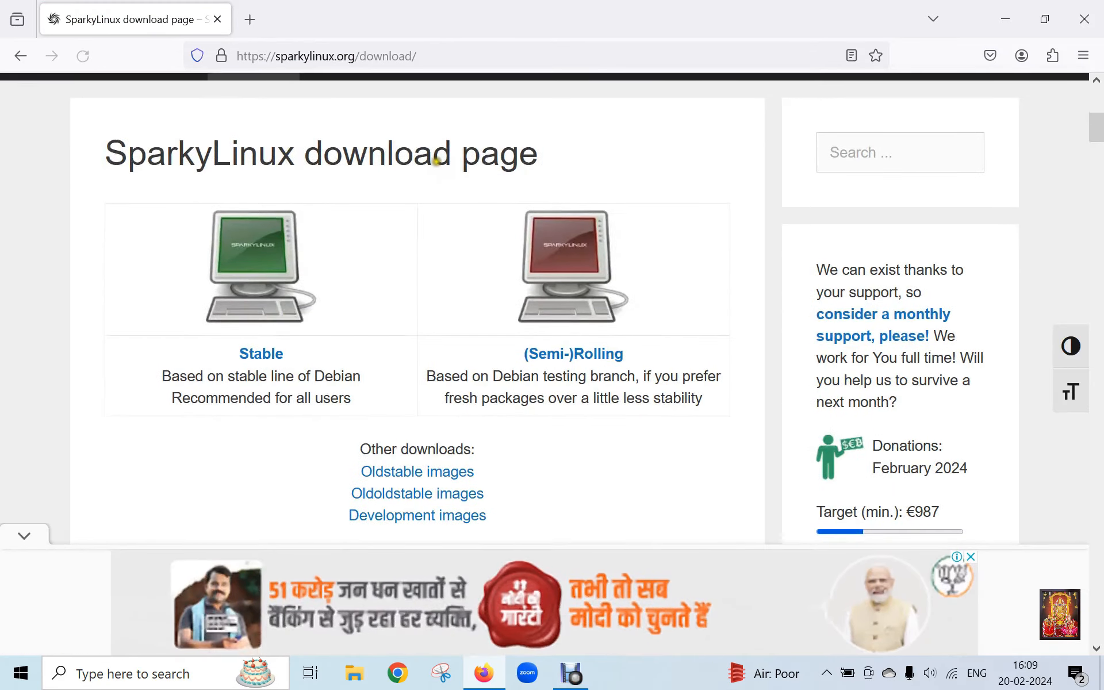
{"action": "left_click", "coordinate": [265, 356]}
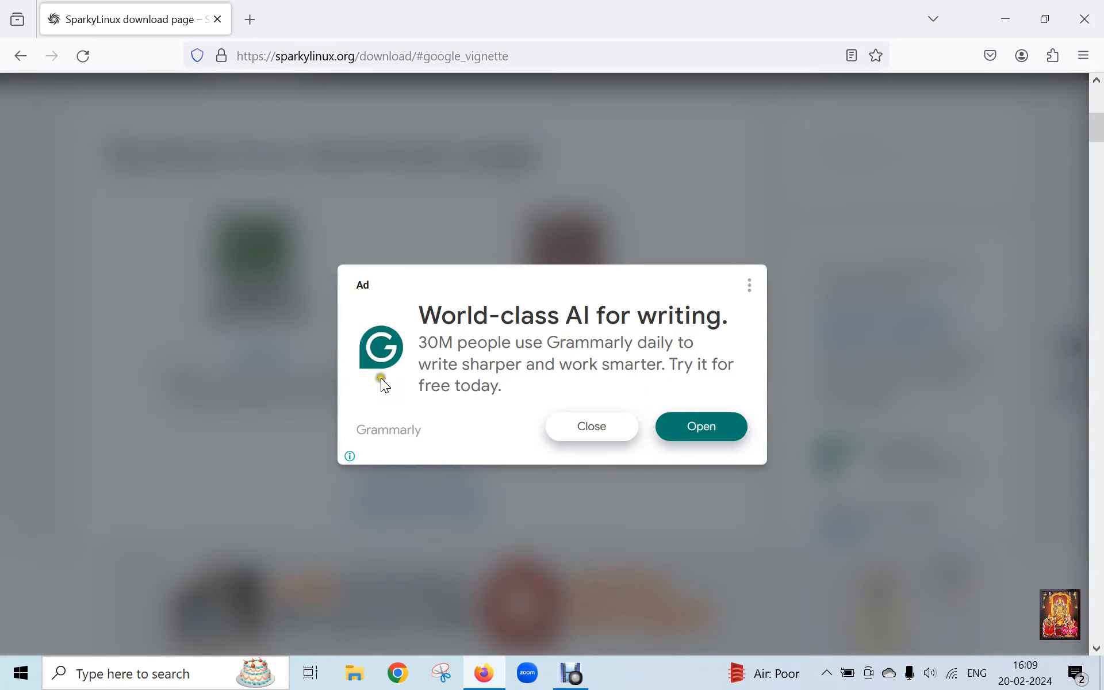
{"action": "left_click", "coordinate": [593, 430]}
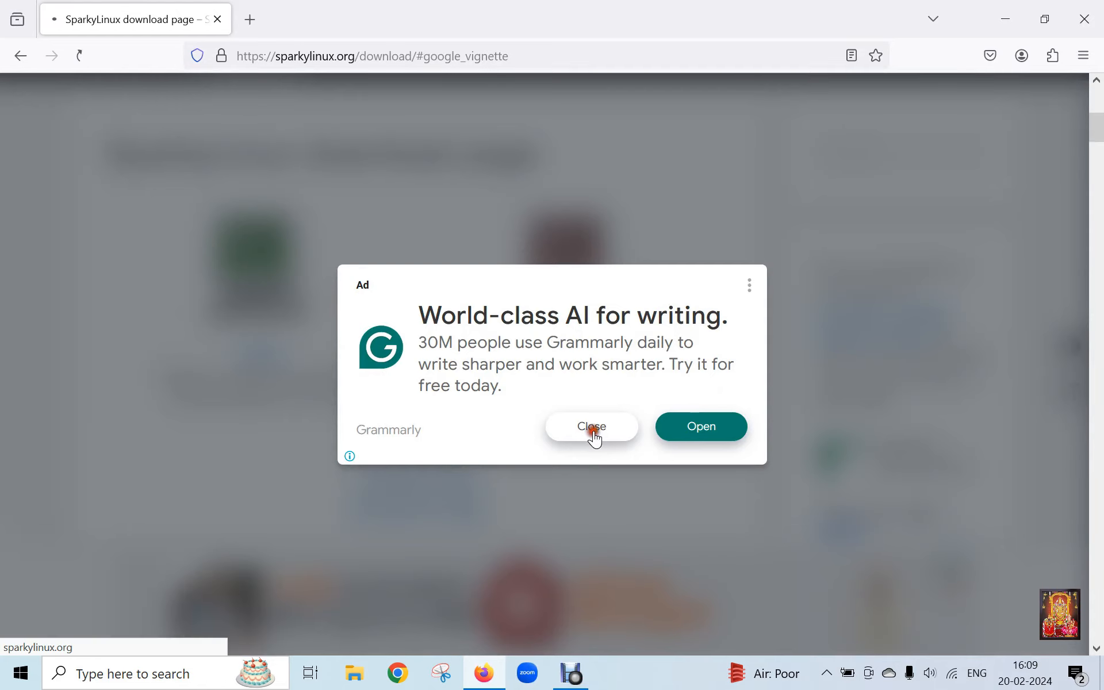
Copy the link of the Bittorrent file for the Sparky 7.2 LXQt amd64 stable edition
{"action": "scroll", "coordinate": [374, 377], "scroll_direction": "down", "scroll_amount": 4}
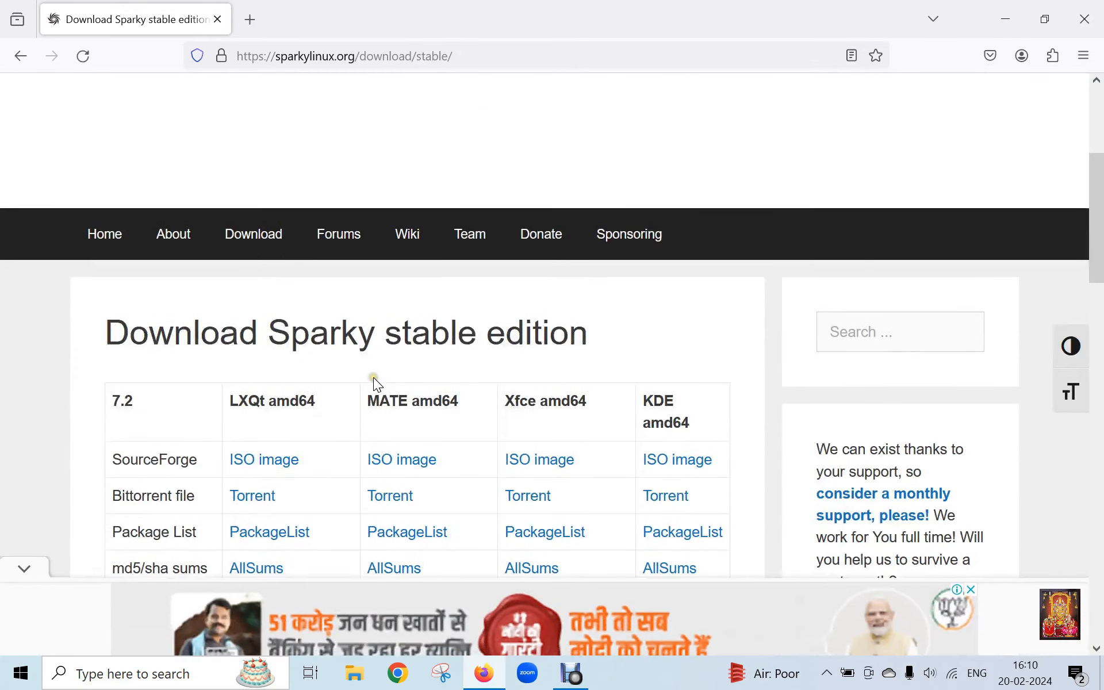
{"action": "scroll", "coordinate": [374, 377], "scroll_direction": "down", "scroll_amount": 6}
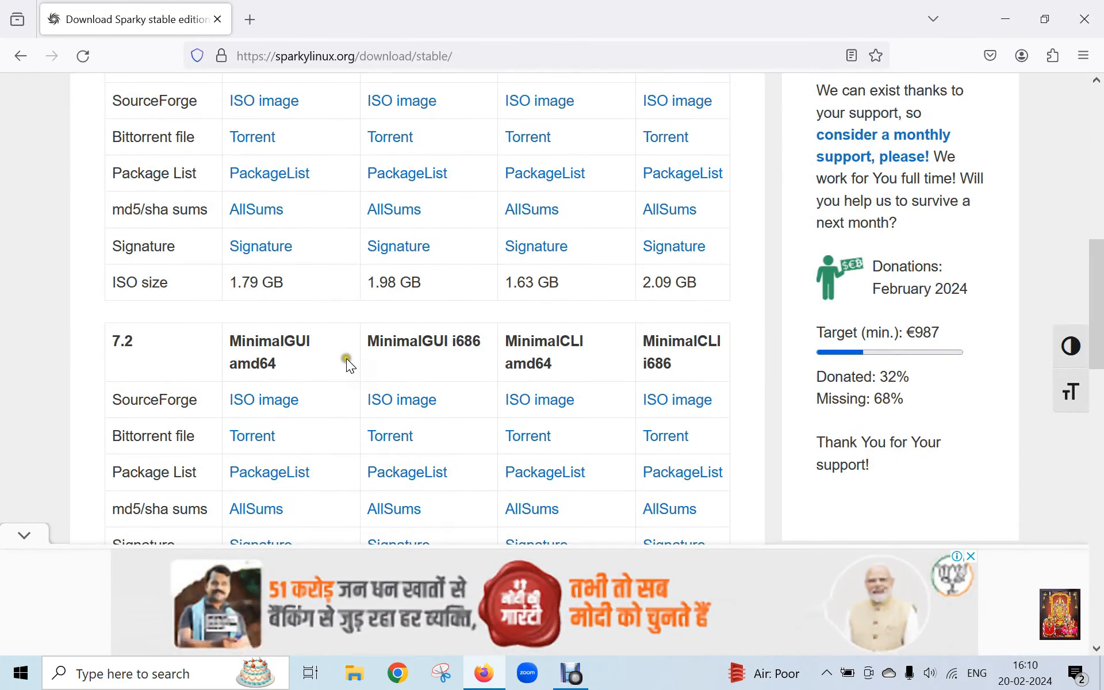
{"action": "scroll", "coordinate": [346, 357], "scroll_direction": "down", "scroll_amount": 2}
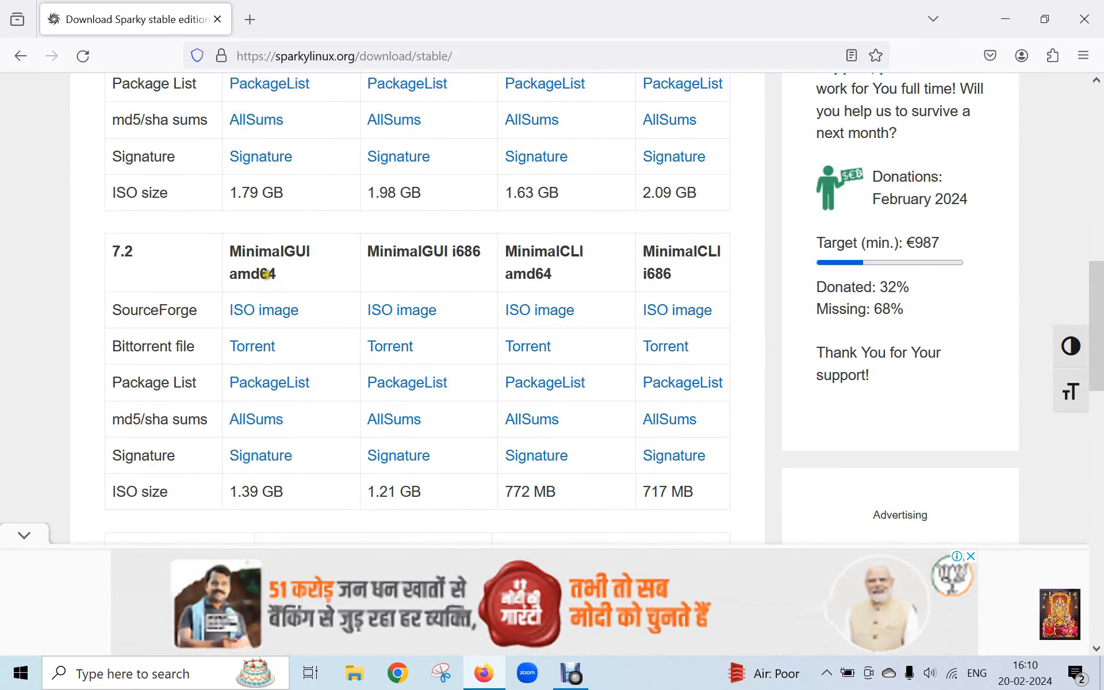
{"action": "scroll", "coordinate": [284, 264], "scroll_direction": "up", "scroll_amount": 3}
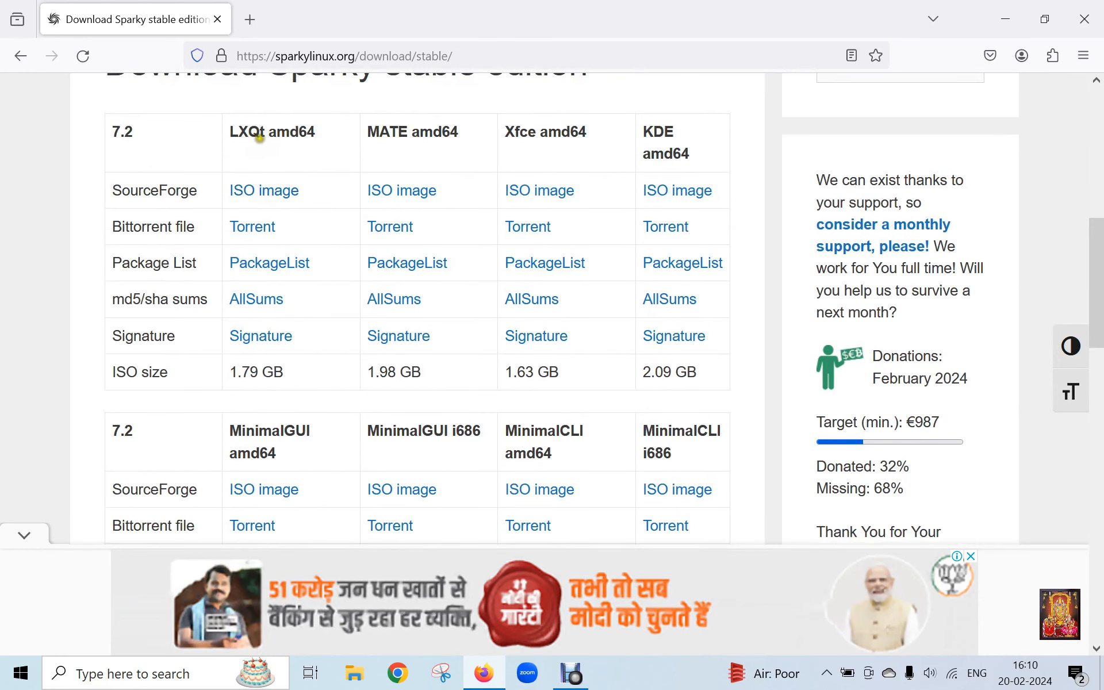
{"action": "scroll", "coordinate": [258, 136], "scroll_direction": "up", "scroll_amount": 2}
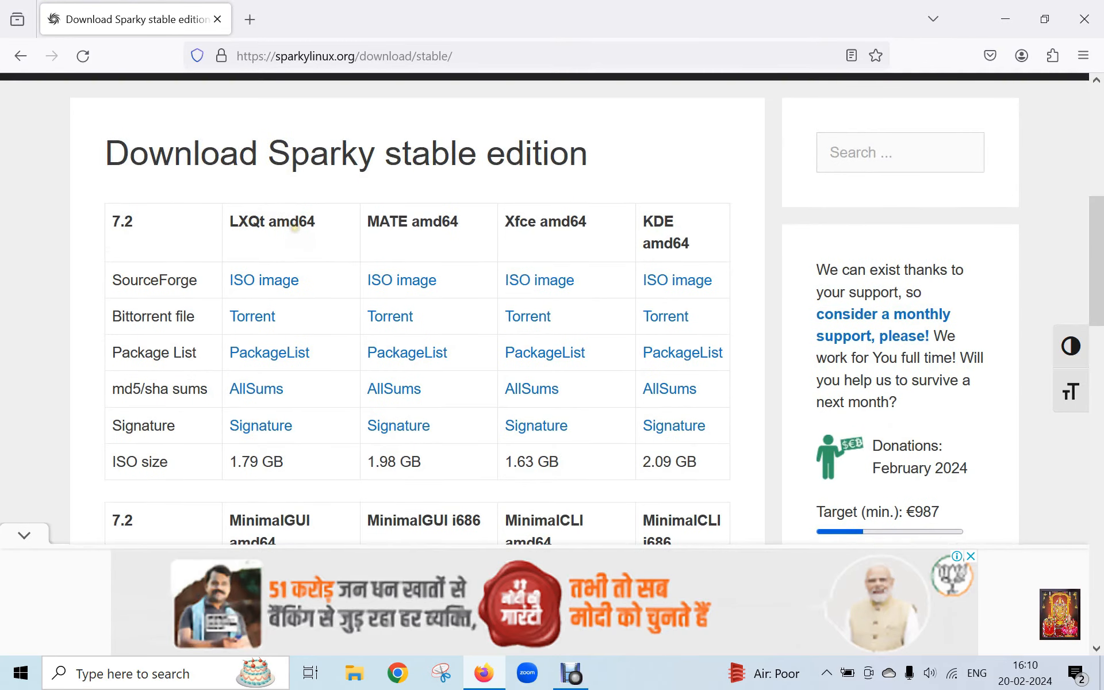
{"action": "right_click", "coordinate": [257, 320]}
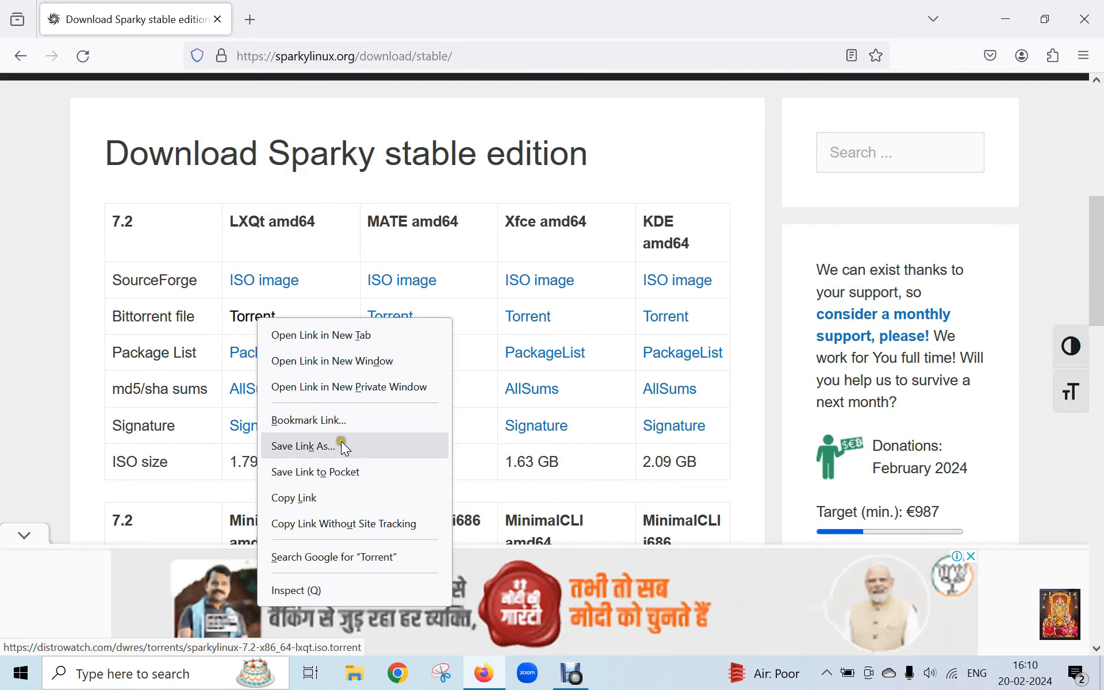
{"action": "left_click", "coordinate": [311, 499]}
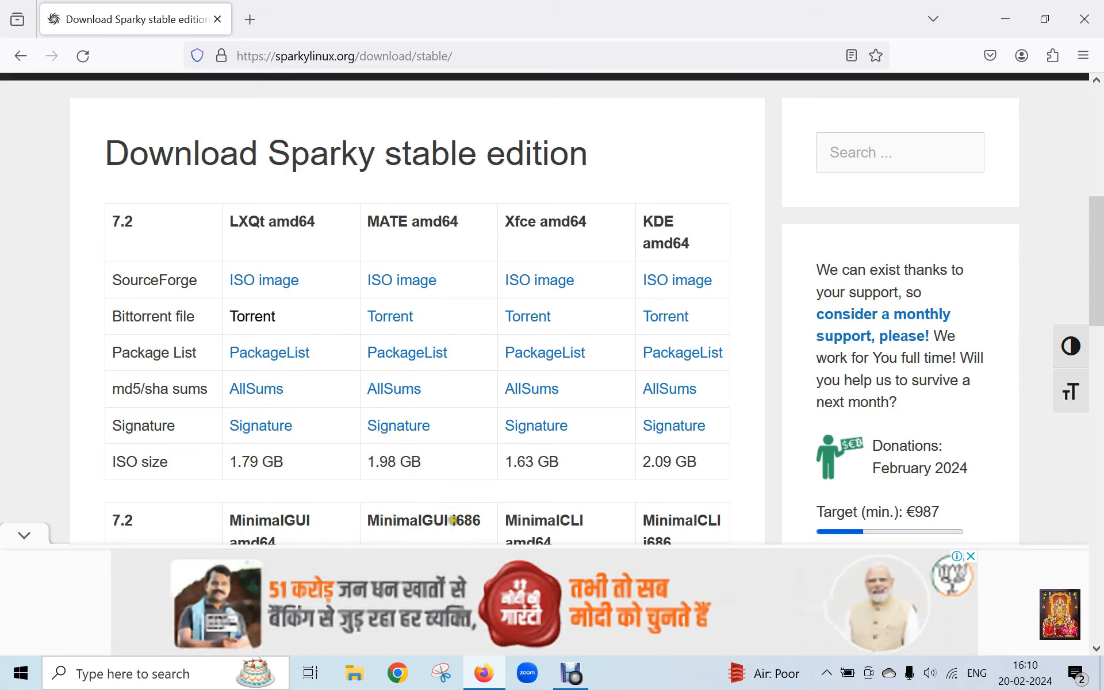
Switch to Free Download Manager and start downloading sparkylinux-7.2-x86_64-lxqt.iso to the Desktop from the copied torrent link
{"action": "left_click", "coordinate": [827, 673]}
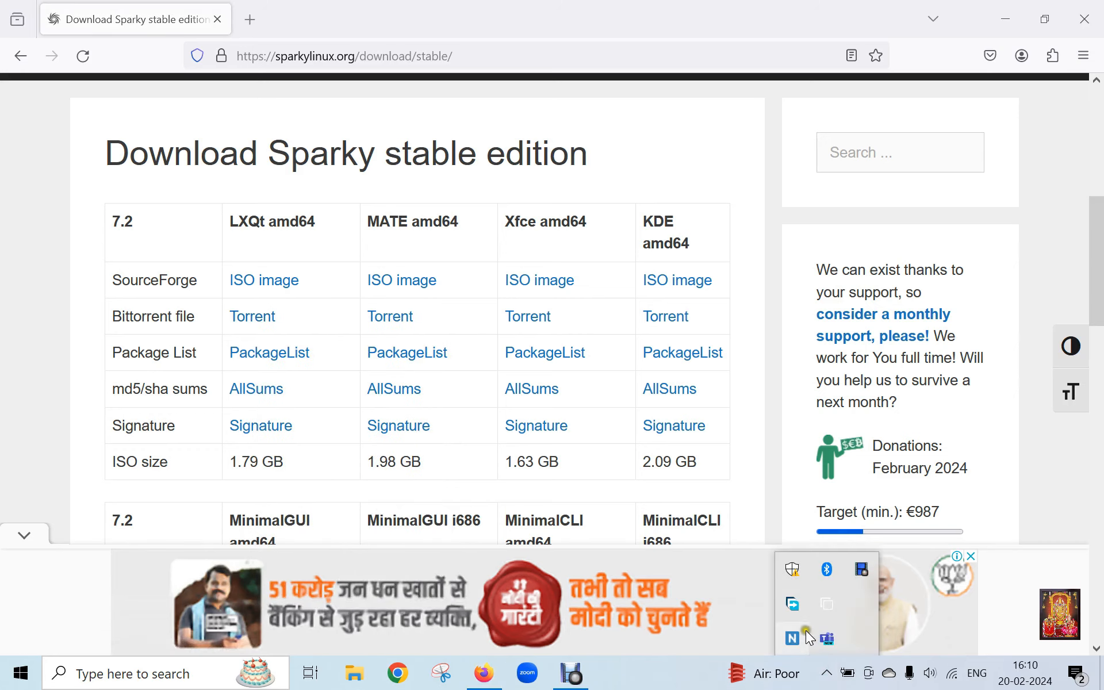
{"action": "left_click", "coordinate": [795, 603]}
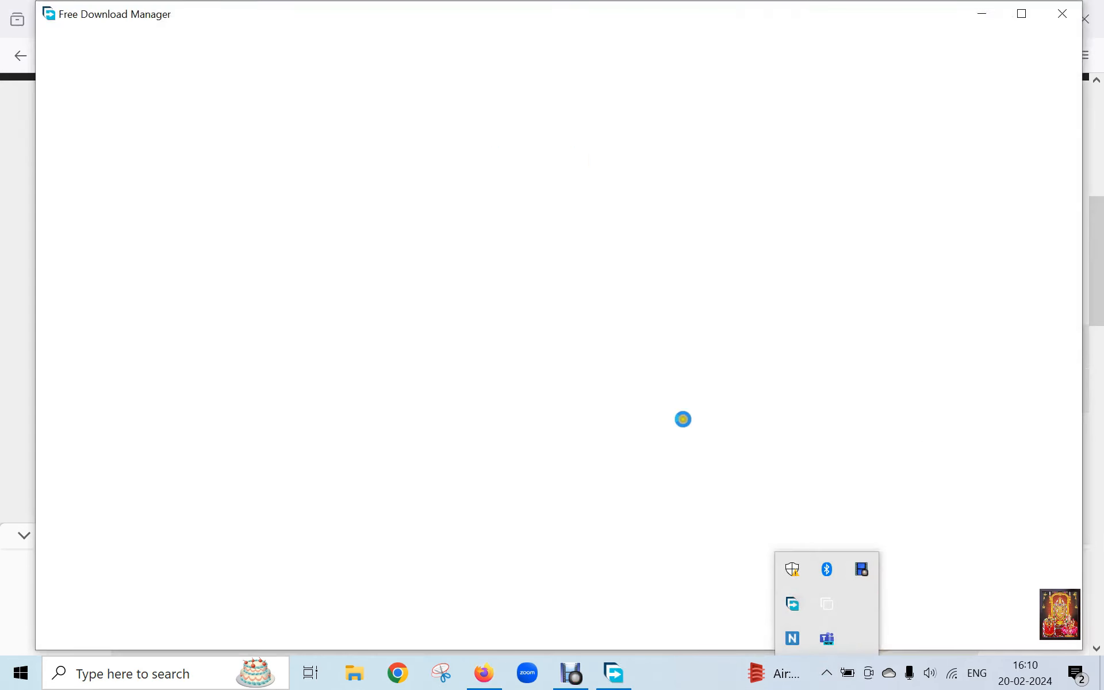
{"action": "left_click", "coordinate": [71, 58]}
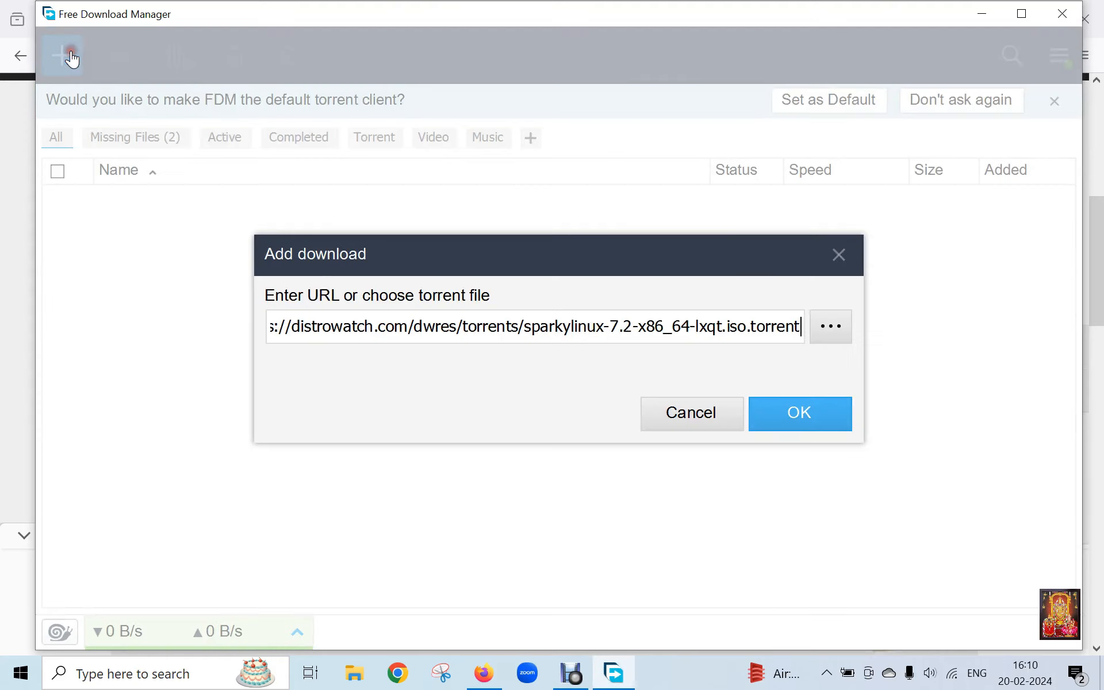
{"action": "left_click", "coordinate": [802, 425]}
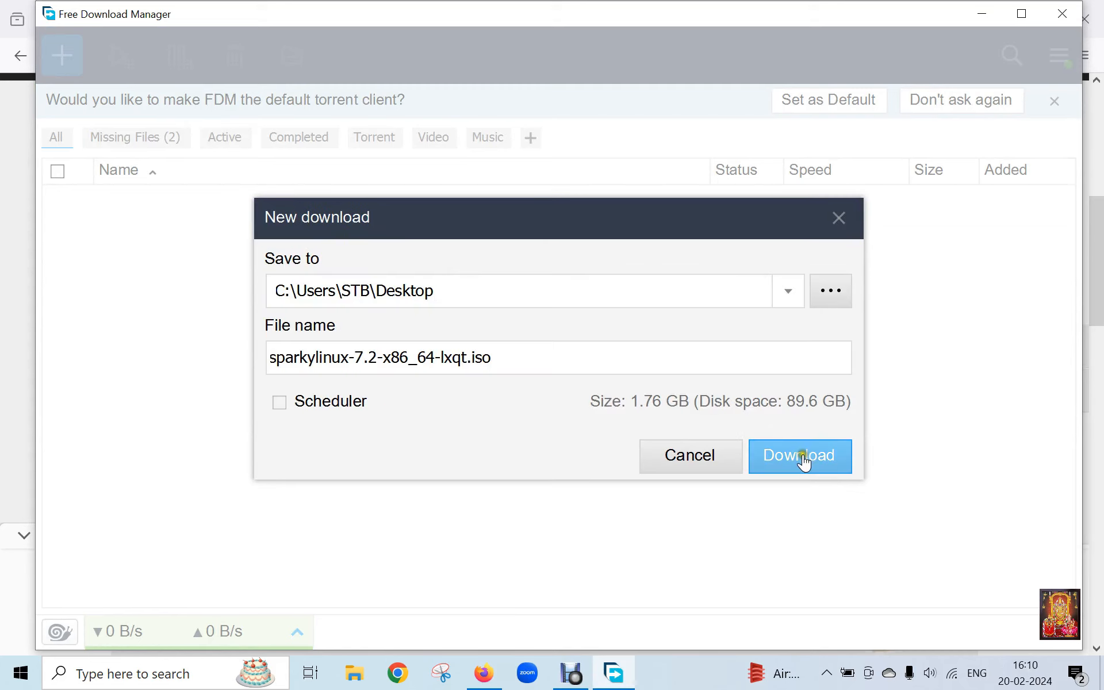
{"action": "left_click", "coordinate": [803, 457]}
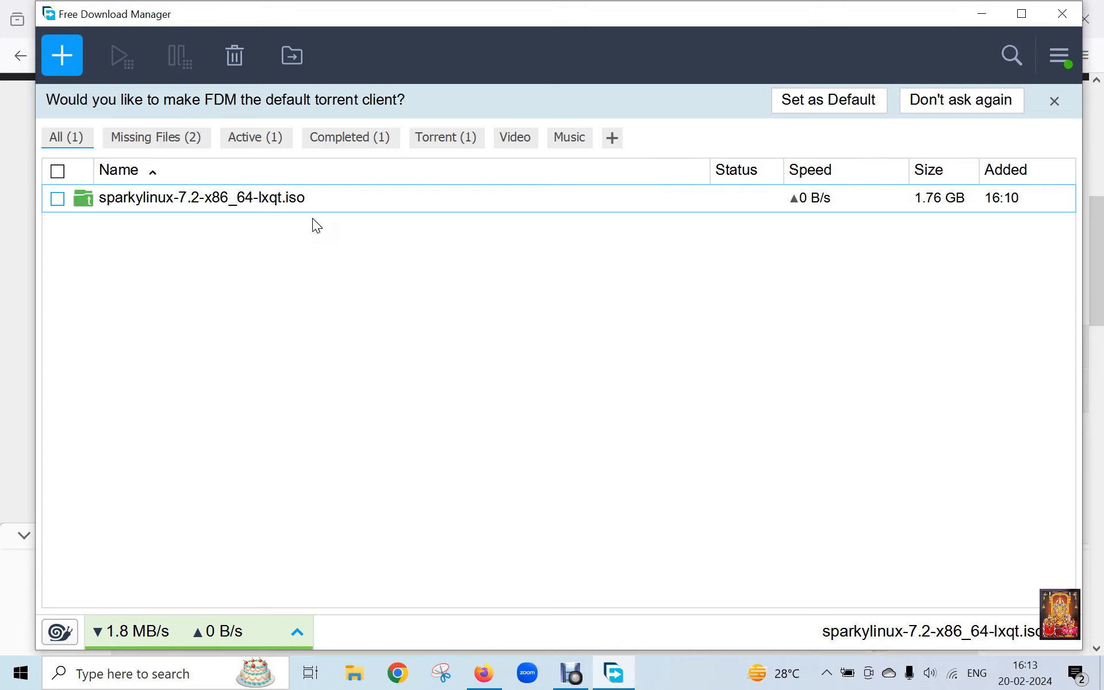
Close Free Download Manager and the Firefox window
{"action": "left_click", "coordinate": [323, 219]}
{"action": "left_click", "coordinate": [1061, 19]}
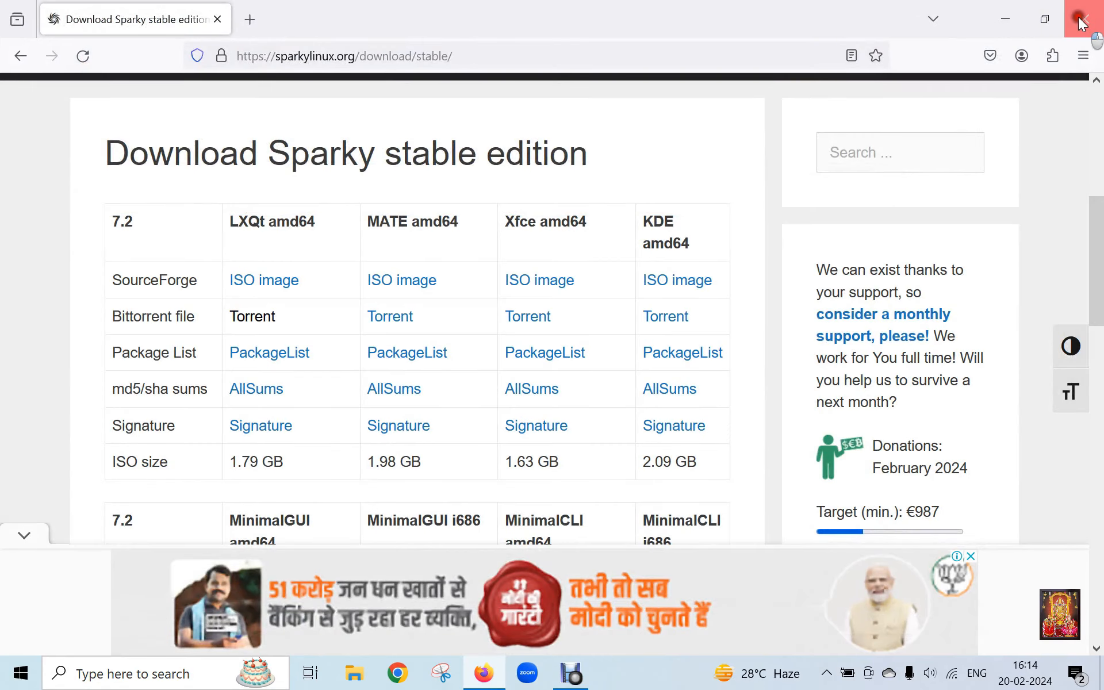
{"action": "left_click", "coordinate": [1079, 19]}
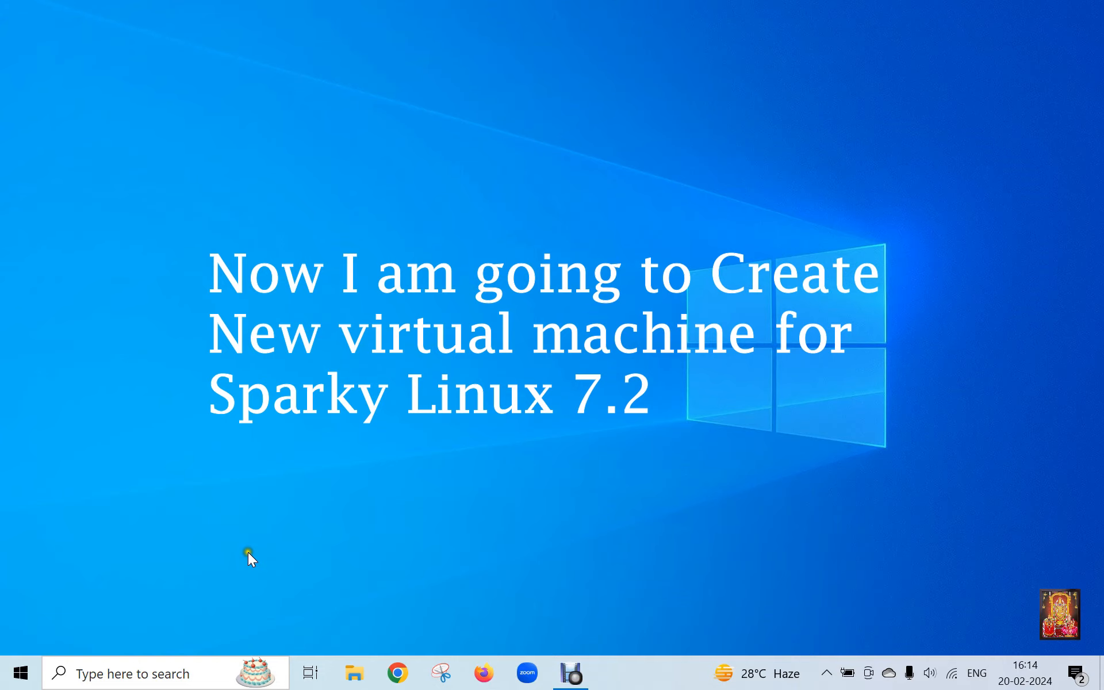
Launch VMware Workstation Pro and start the New Virtual Machine Wizard
{"action": "left_click", "coordinate": [144, 672]}
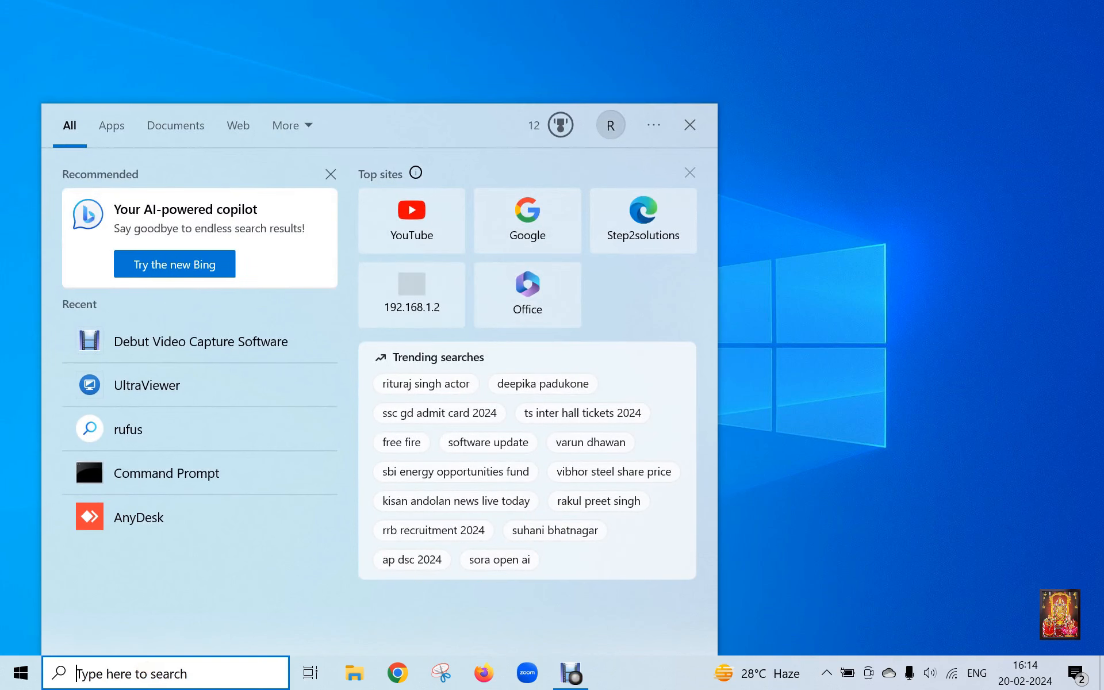
{"action": "type", "text": "vm"}
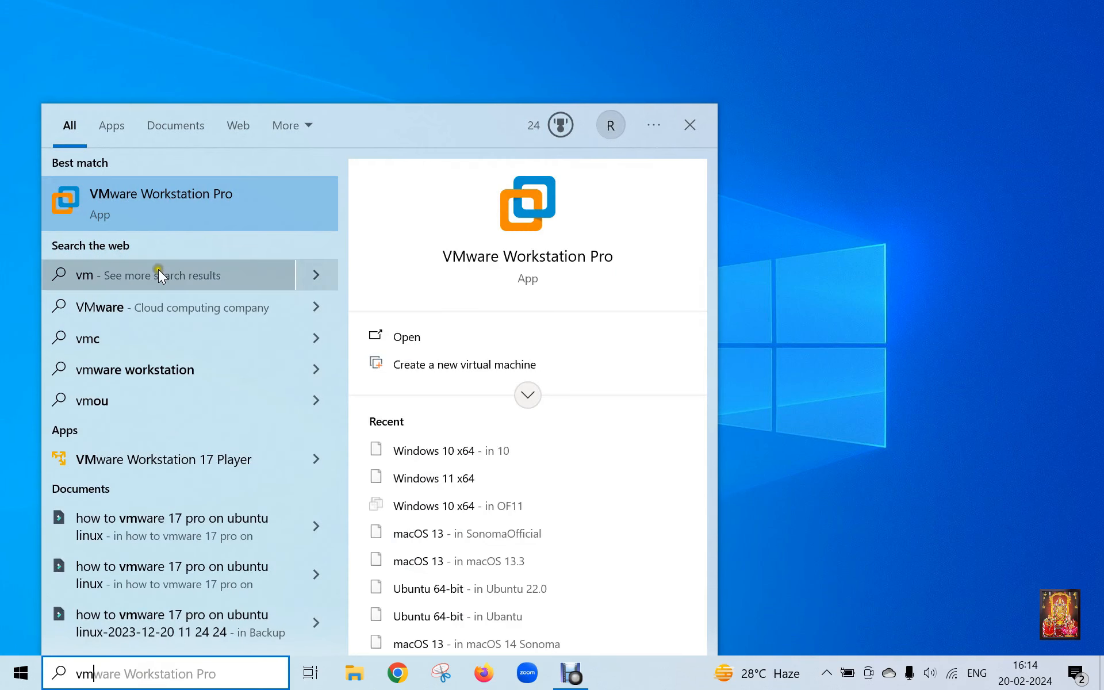
{"action": "left_click", "coordinate": [164, 199]}
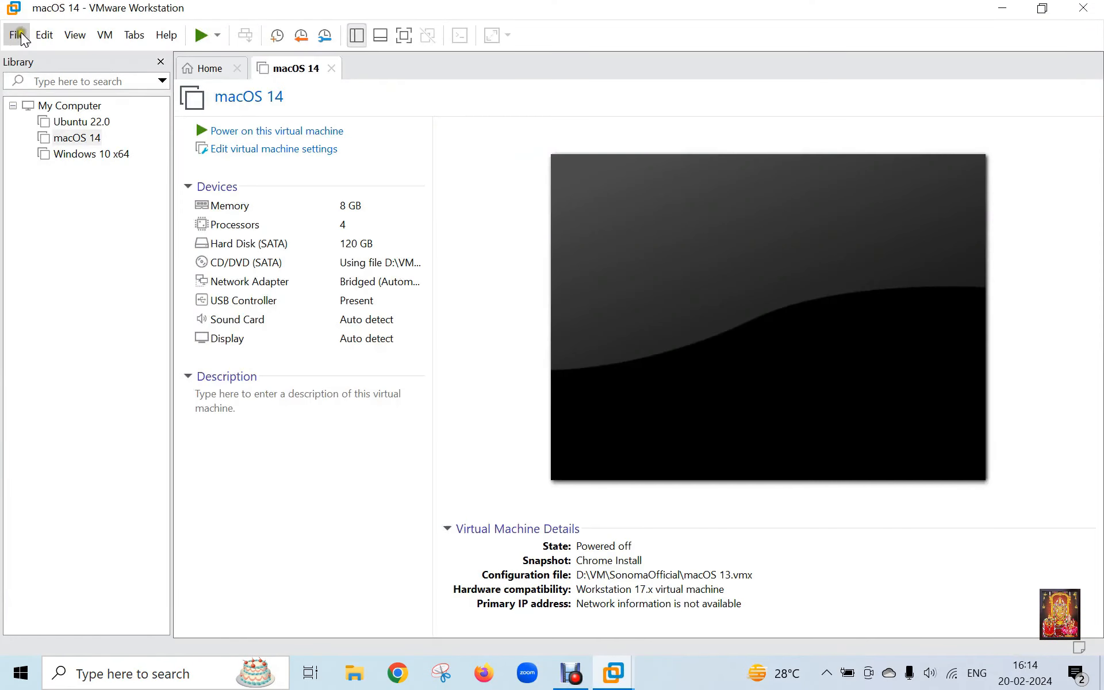
{"action": "left_click", "coordinate": [17, 36]}
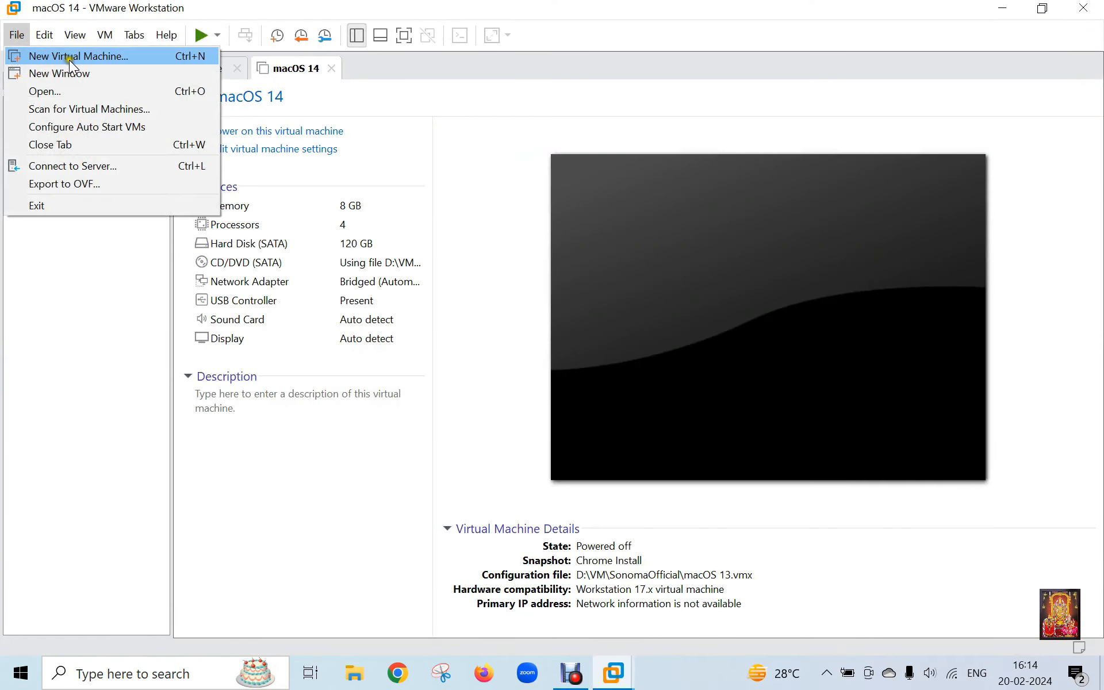
{"action": "left_click", "coordinate": [96, 58]}
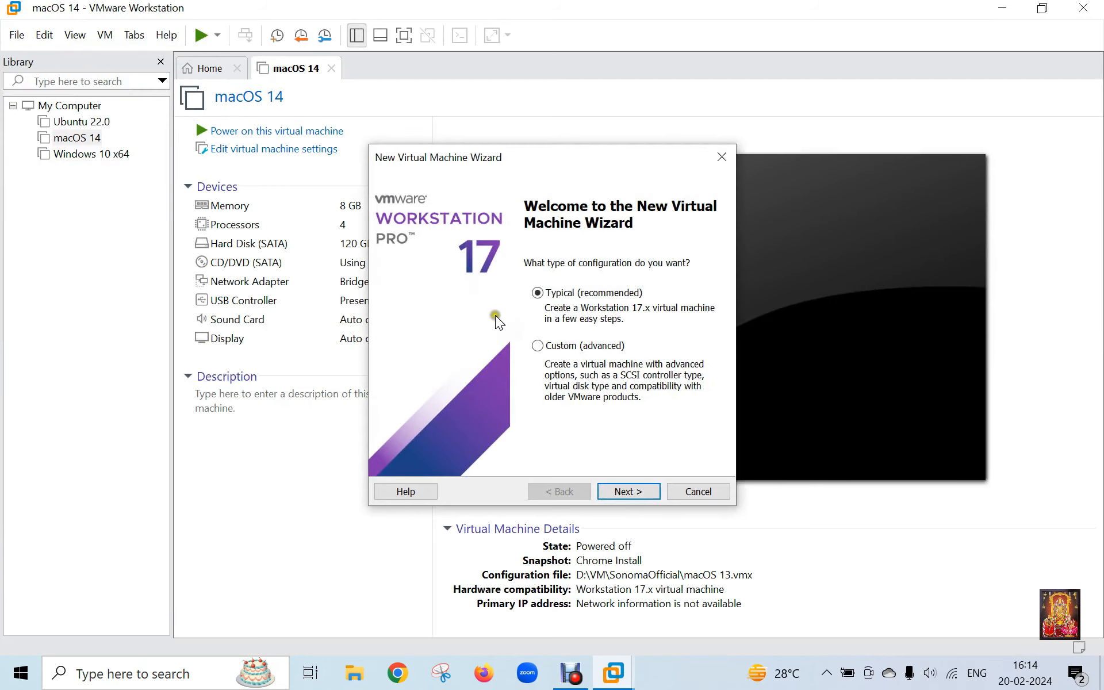
Accept the Typical configuration with "I will install the operating system later", and set the Linux guest version to Debian 11.x 64-bit
{"action": "left_click", "coordinate": [654, 490]}
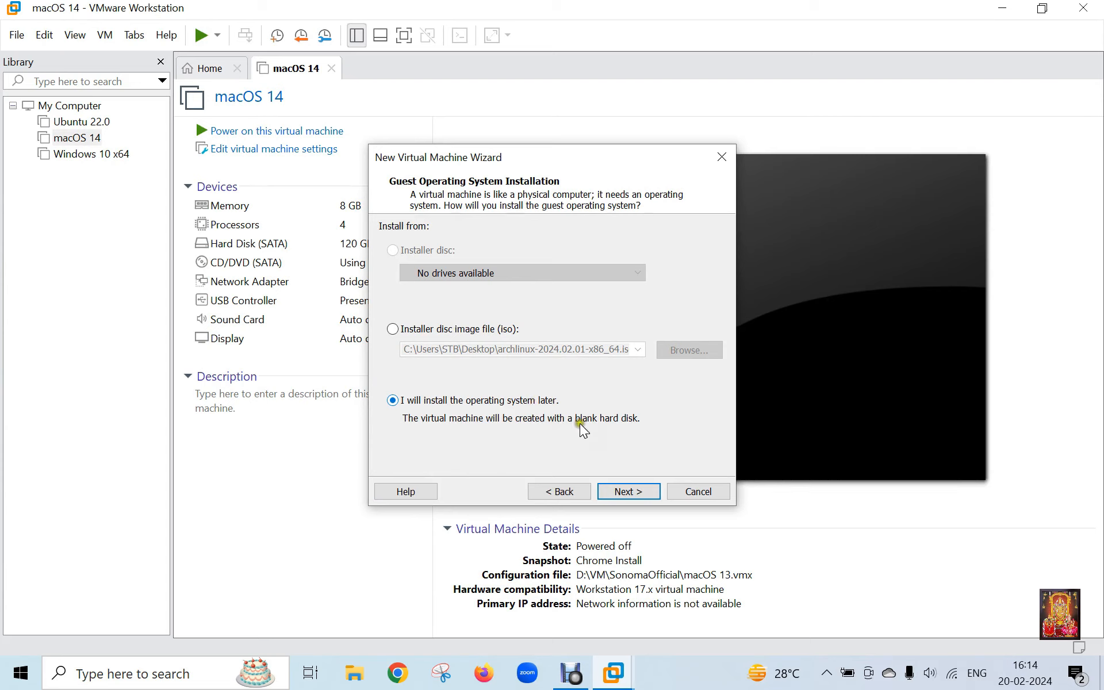
{"action": "left_click", "coordinate": [638, 498]}
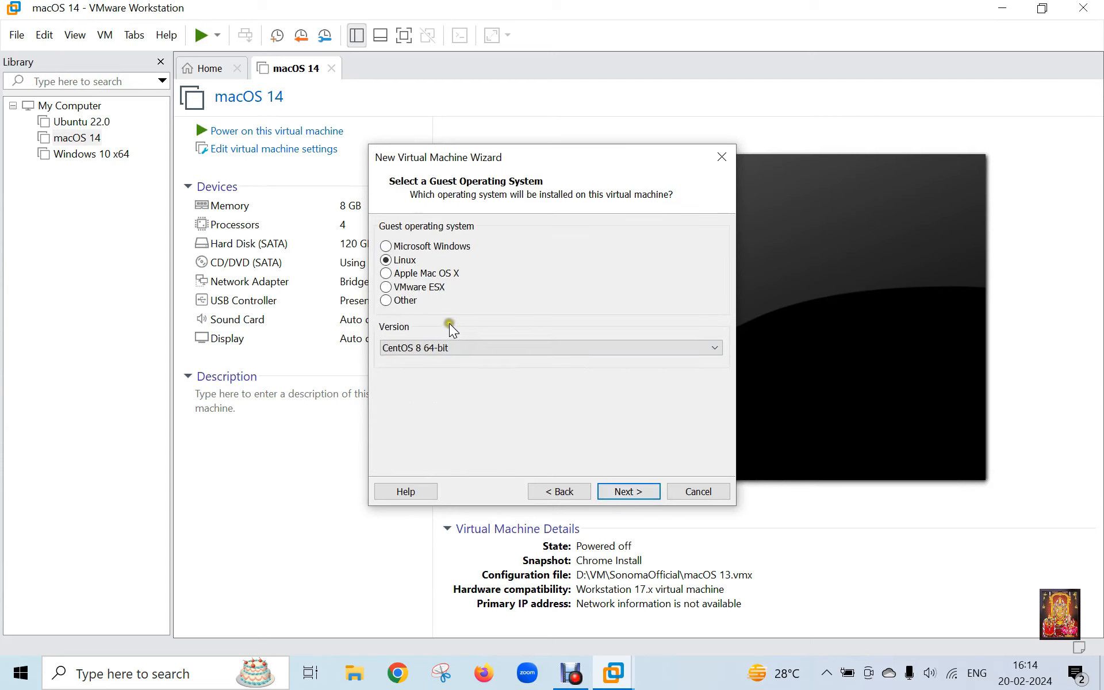
{"action": "left_click", "coordinate": [449, 347]}
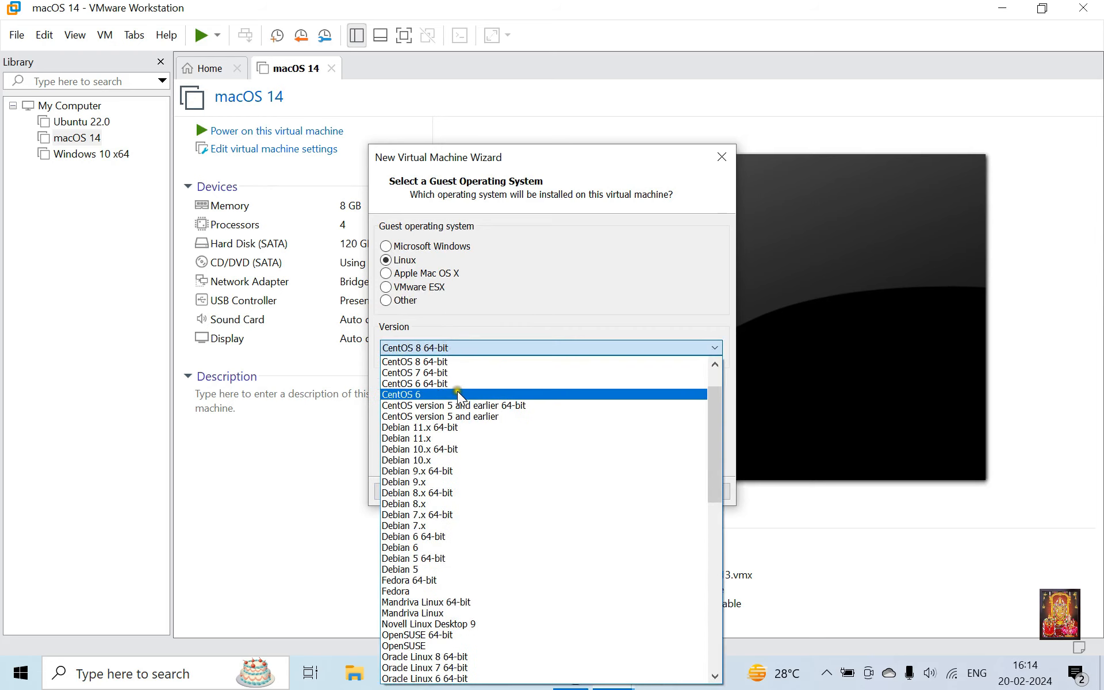
{"action": "left_click", "coordinate": [450, 427]}
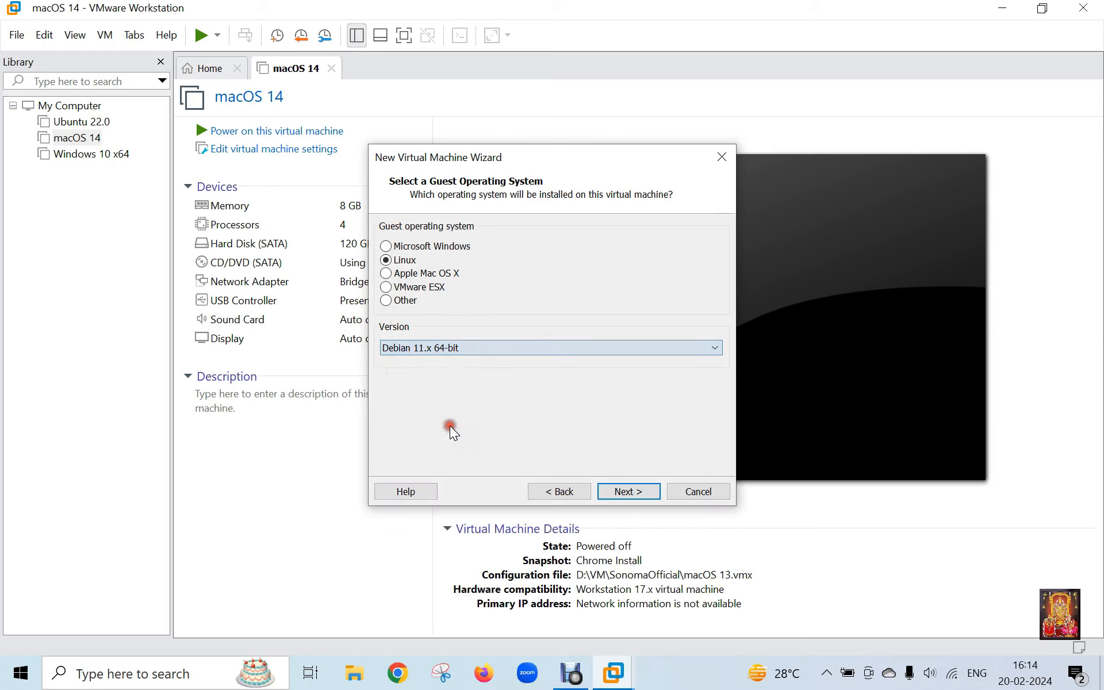
Create a folder named Sparkey7.2 inside D:\VM and use it as the new virtual machine's location
{"action": "left_click", "coordinate": [629, 490]}
{"action": "left_click", "coordinate": [696, 296]}
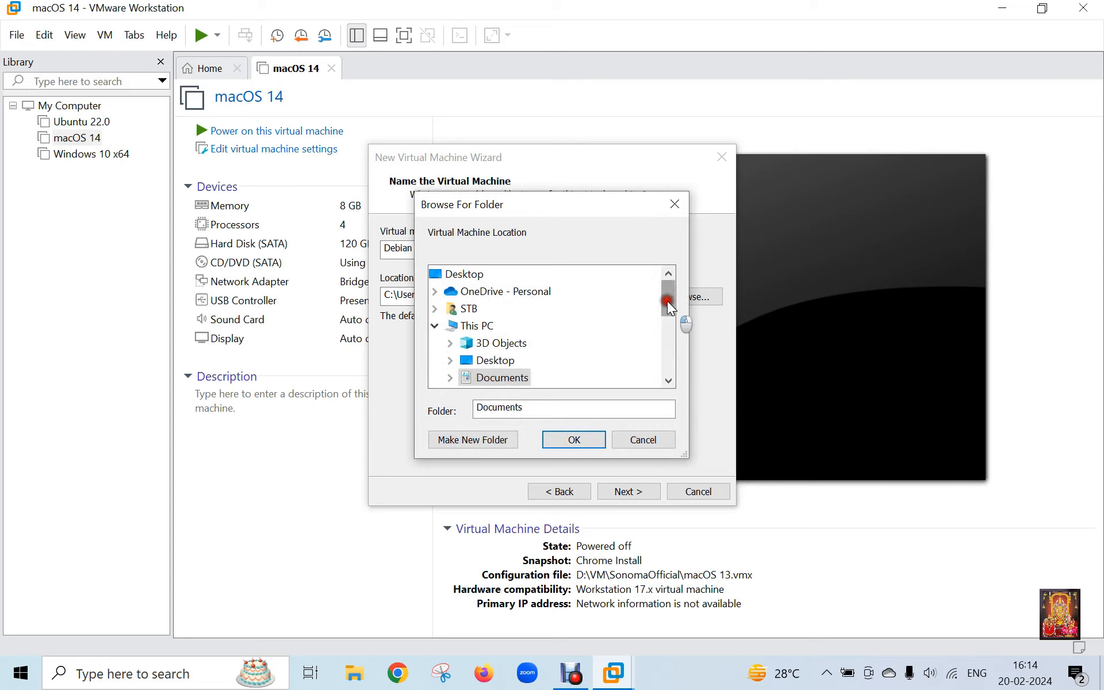
{"action": "left_click_drag", "start_coordinate": [668, 301], "coordinate": [661, 344]}
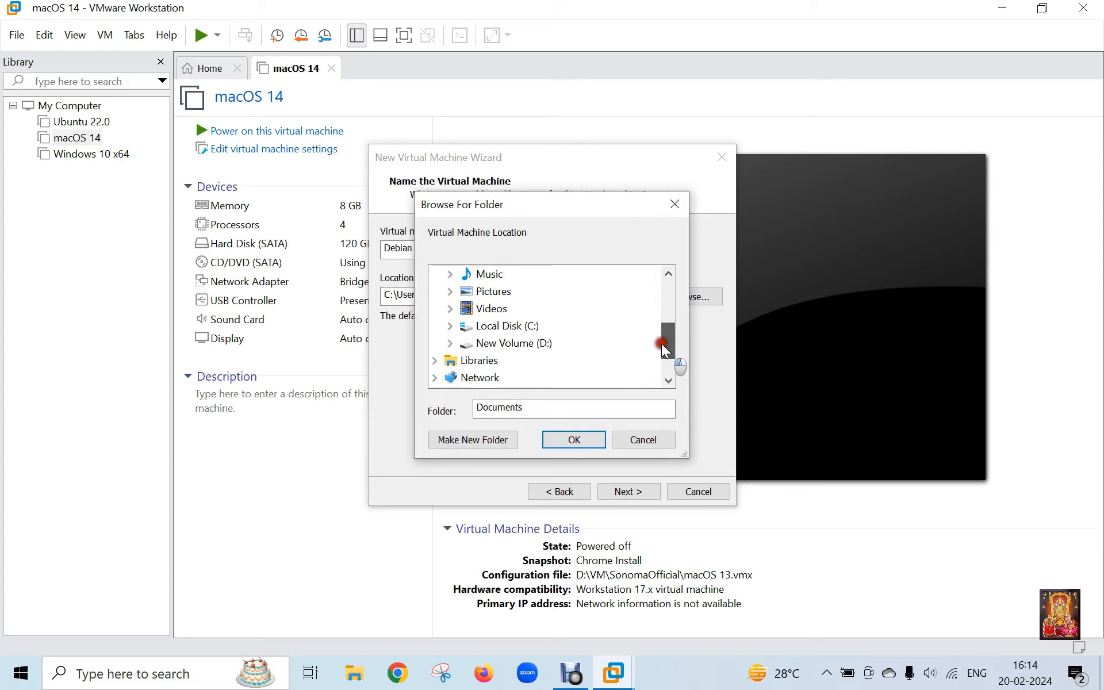
{"action": "left_click", "coordinate": [451, 343]}
{"action": "left_click_drag", "start_coordinate": [664, 326], "coordinate": [669, 356]}
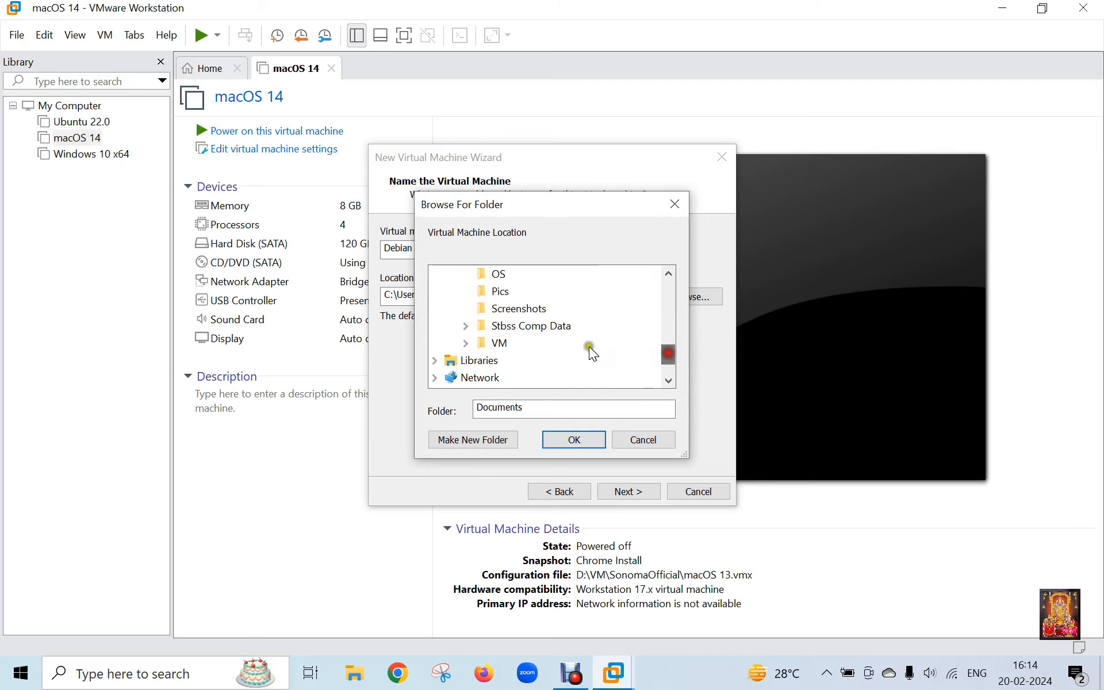
{"action": "left_click", "coordinate": [467, 343]}
{"action": "left_click", "coordinate": [499, 274]}
{"action": "left_click", "coordinate": [477, 442]}
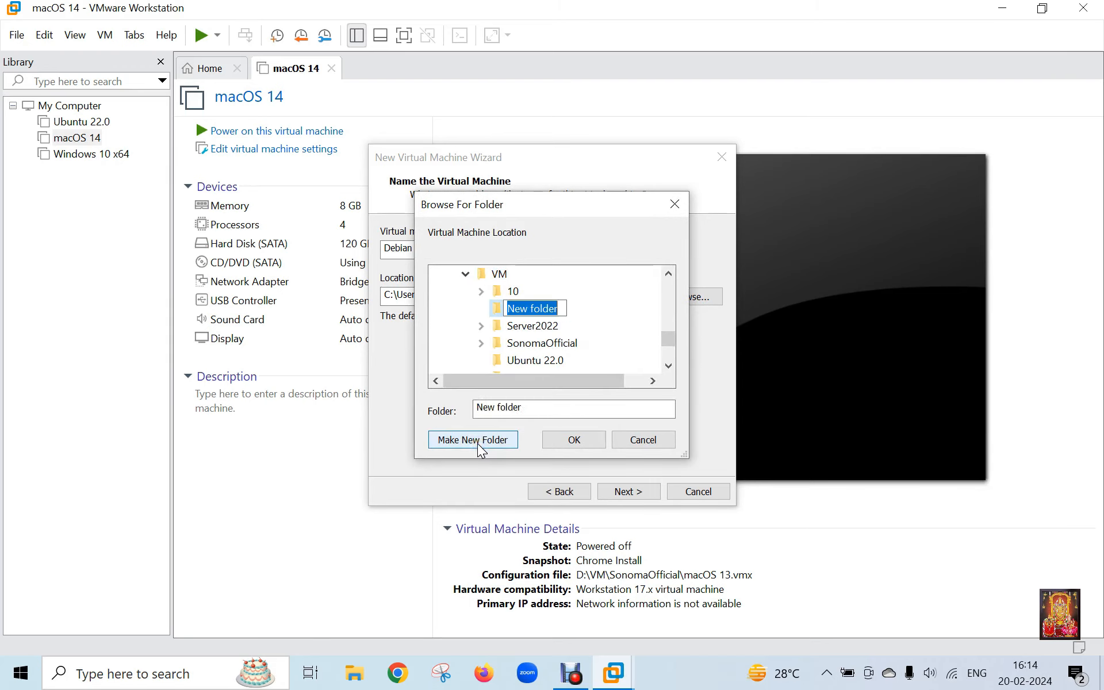
{"action": "type", "text": "Sparkey"}
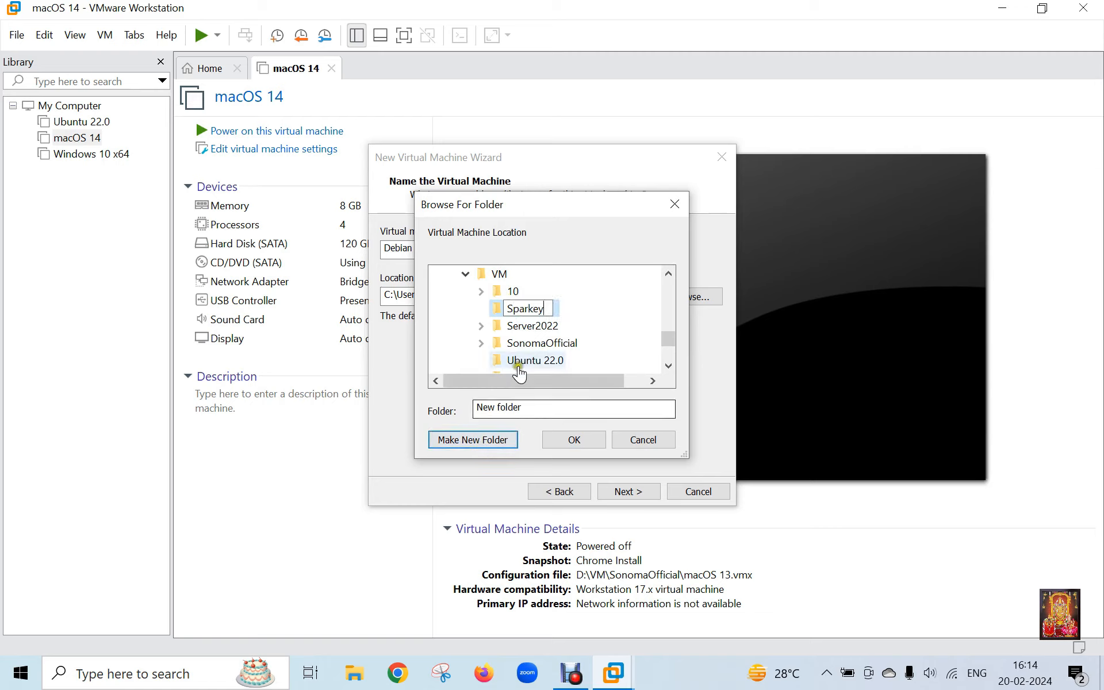
{"action": "type", "text": "7.2"}
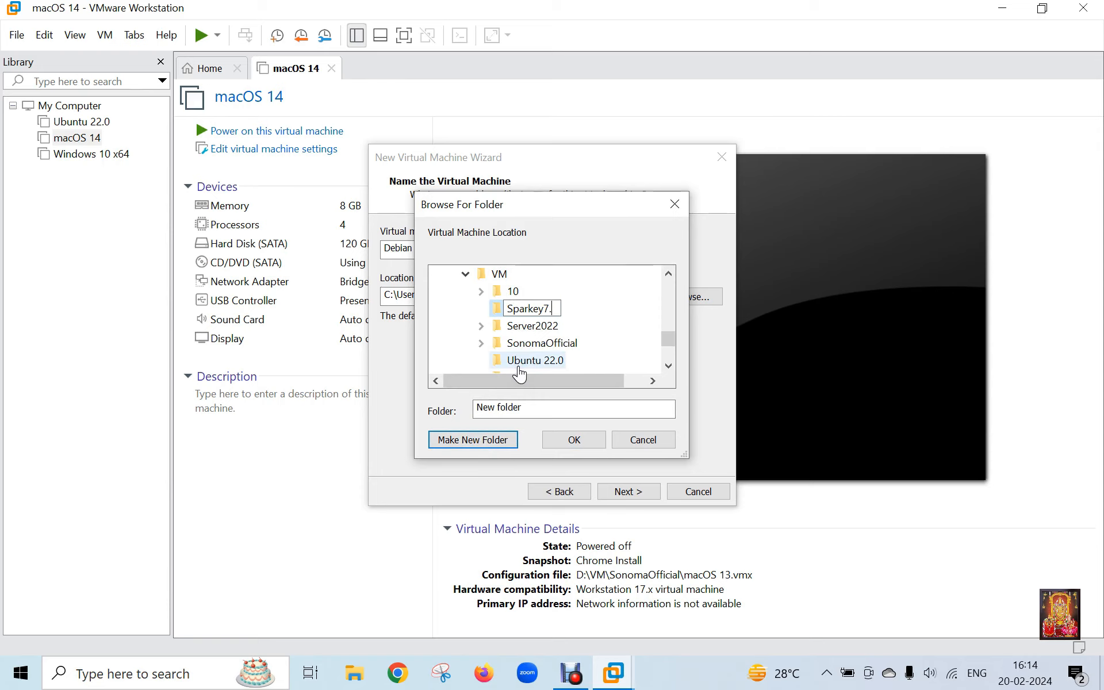
{"action": "left_click", "coordinate": [603, 317]}
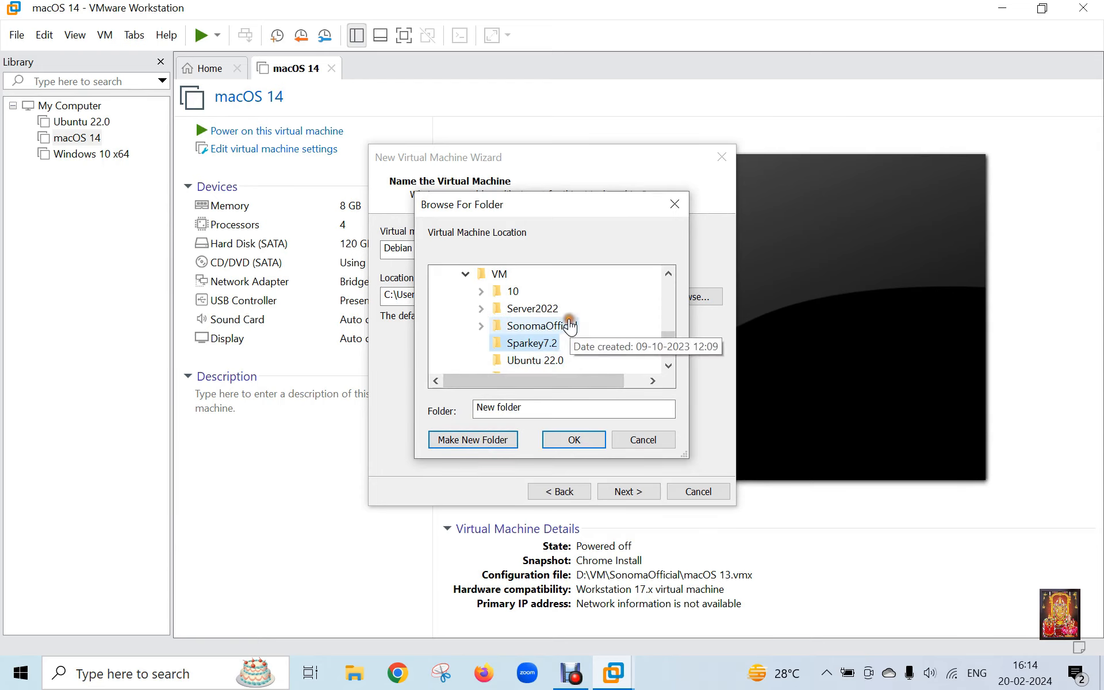
{"action": "left_click", "coordinate": [582, 443]}
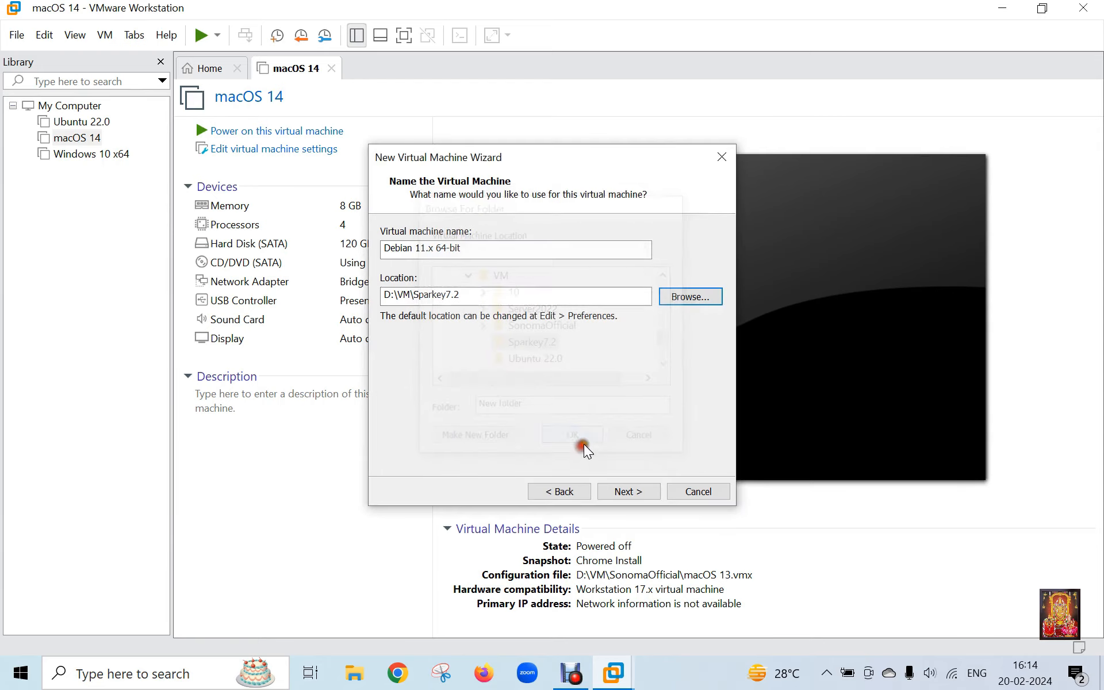
{"action": "left_click", "coordinate": [629, 491]}
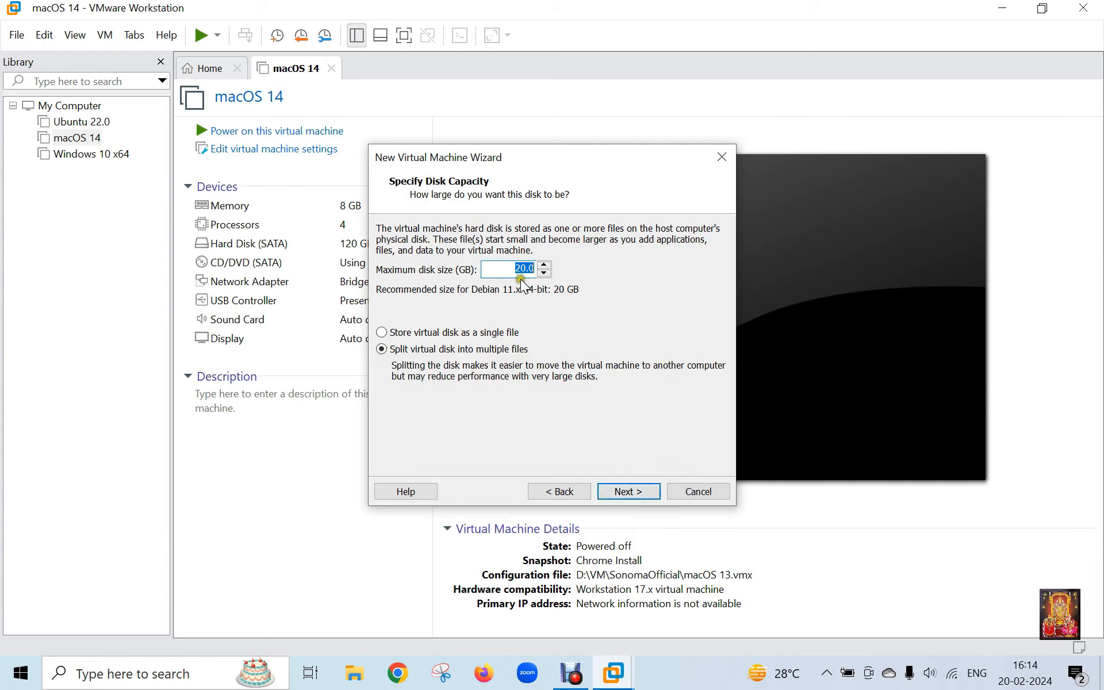
Set the maximum disk size to 40 GB and store the virtual disk as a single file
{"action": "type", "text": "40"}
{"action": "left_click", "coordinate": [600, 334]}
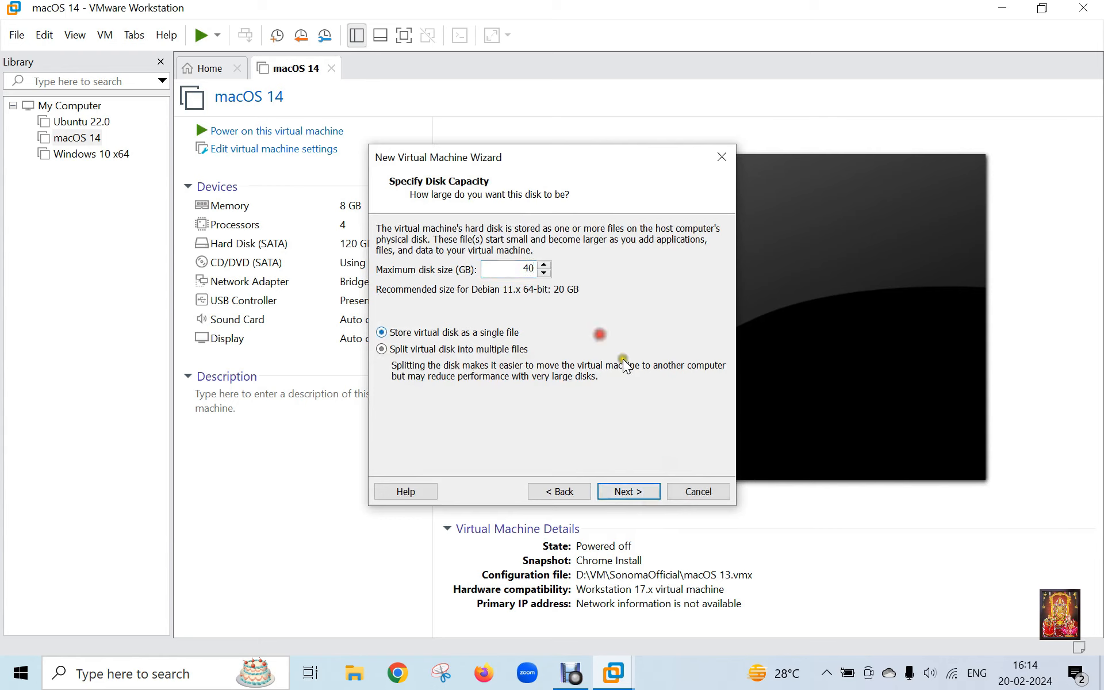
{"action": "left_click", "coordinate": [628, 492]}
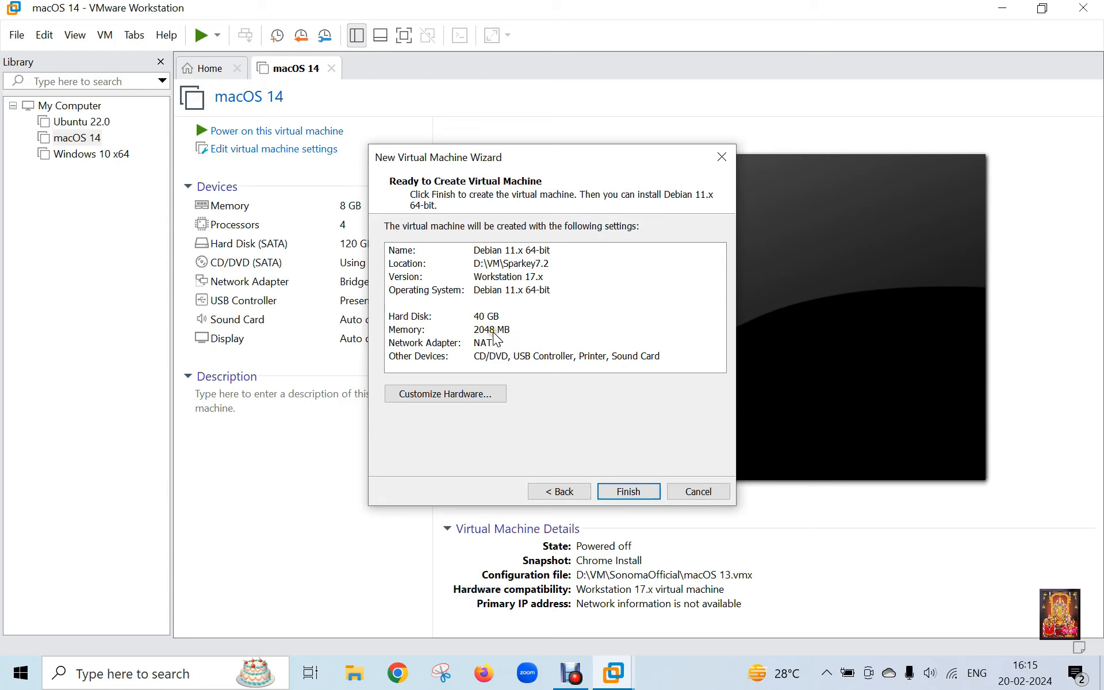
Customize the hardware to use 2 processors and finish creating the Debian 11.x 64-bit virtual machine
{"action": "left_click", "coordinate": [451, 391]}
{"action": "left_click", "coordinate": [282, 105]}
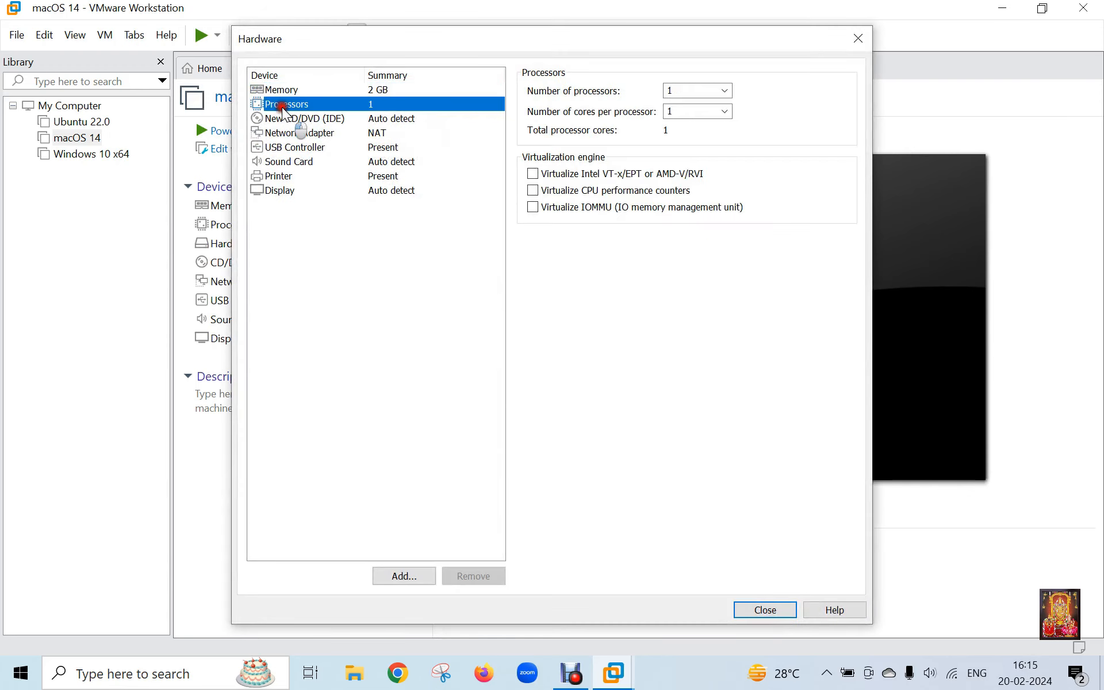
{"action": "left_click", "coordinate": [724, 91]}
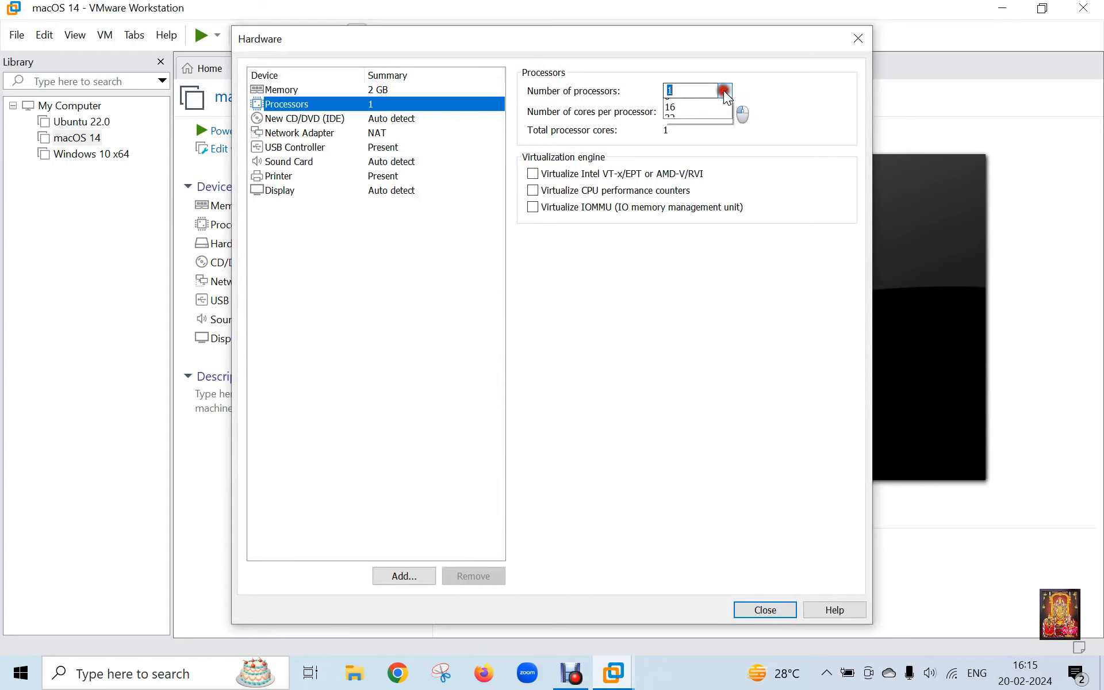
{"action": "left_click", "coordinate": [699, 112]}
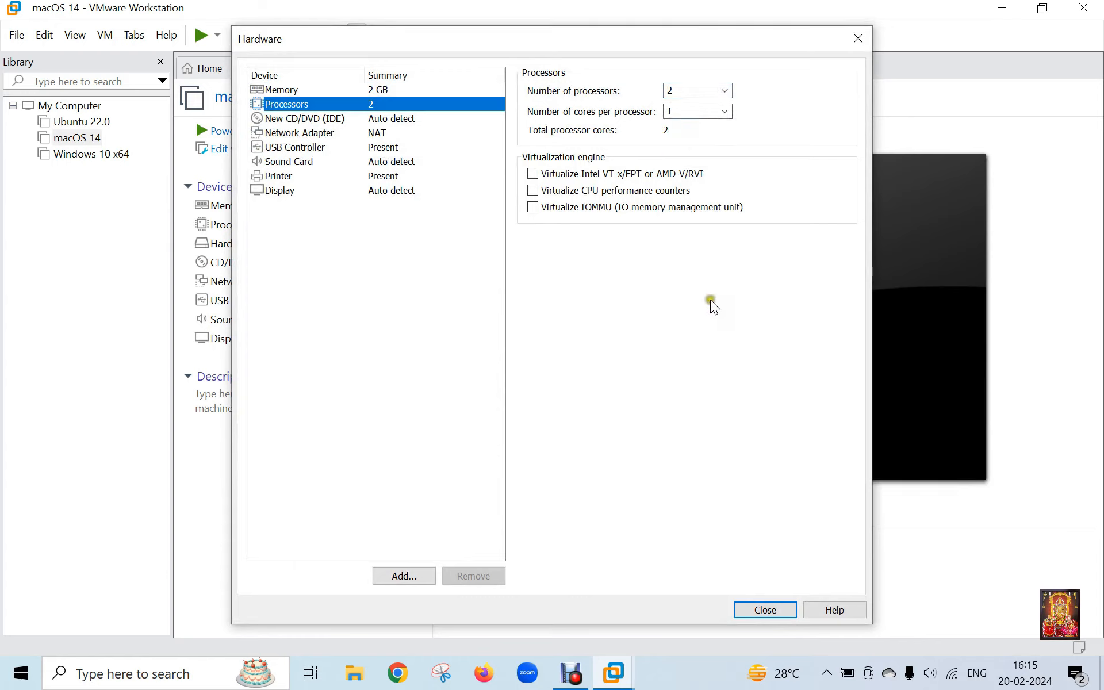
{"action": "left_click", "coordinate": [766, 610]}
{"action": "left_click", "coordinate": [632, 491]}
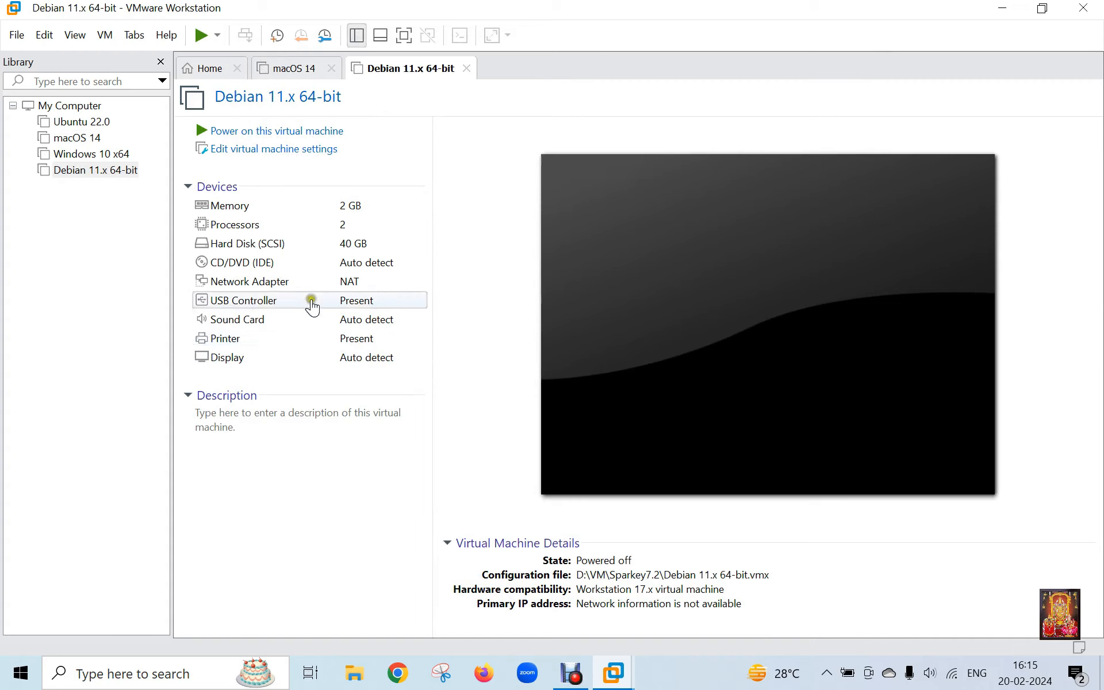
Set the virtual machine's CD/DVD drive to use the sparkylinux-7.2-x86_64-lxqt ISO image from the Desktop
{"action": "left_click", "coordinate": [244, 269]}
{"action": "double_click", "coordinate": [246, 271]}
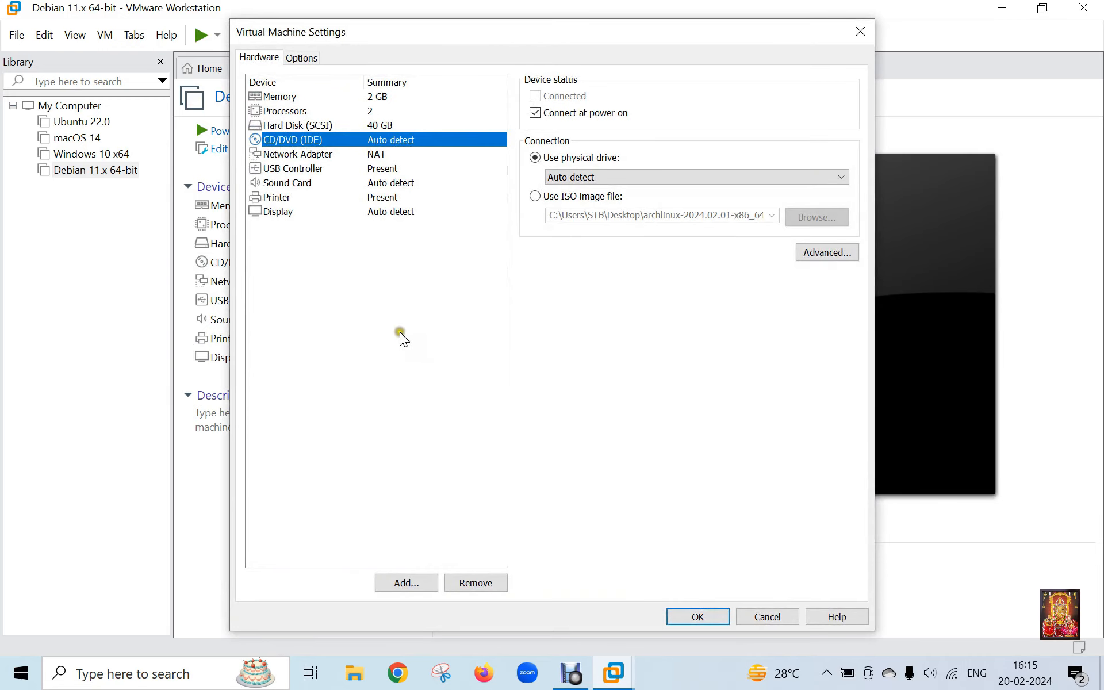
{"action": "left_click", "coordinate": [537, 197]}
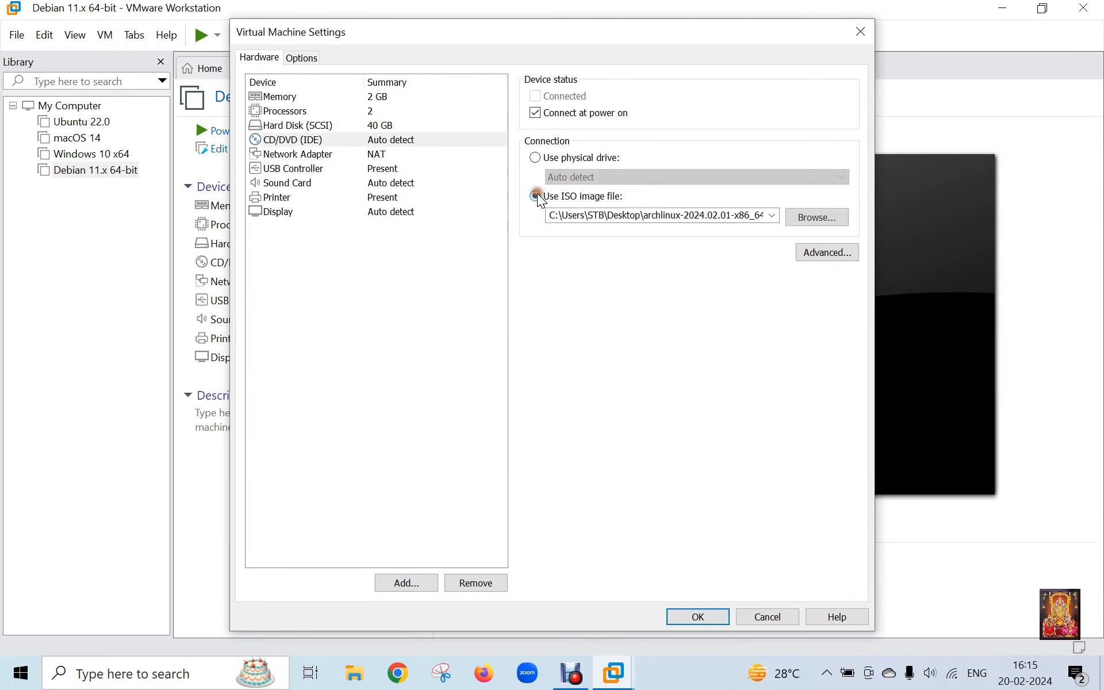
{"action": "left_click", "coordinate": [817, 217]}
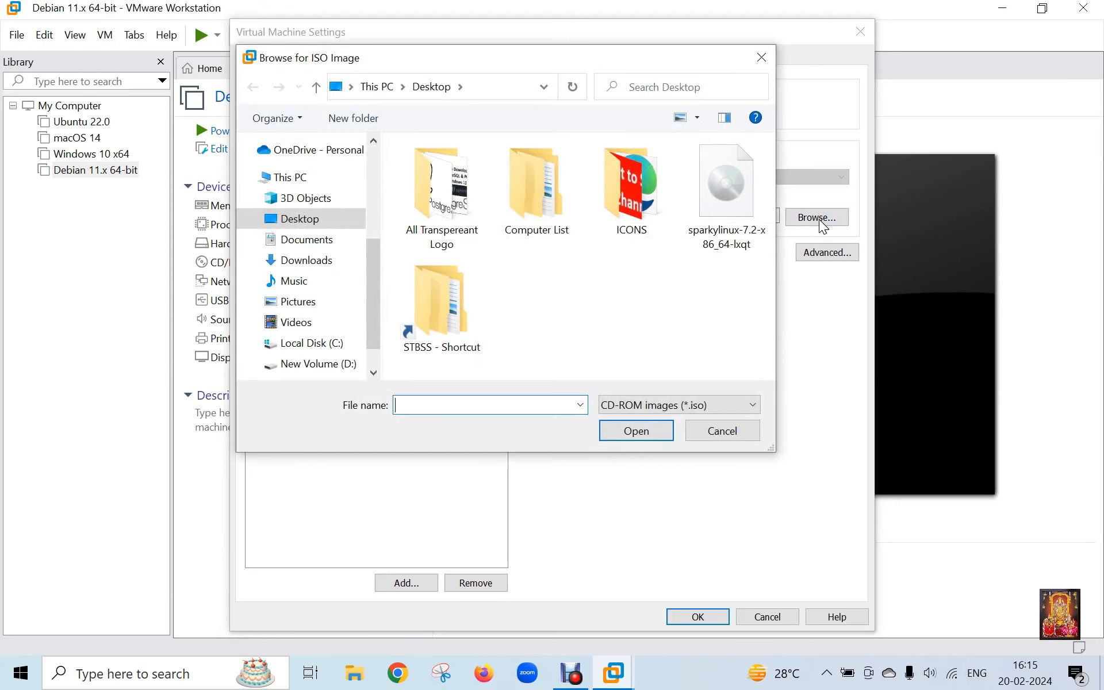
{"action": "left_click", "coordinate": [703, 199]}
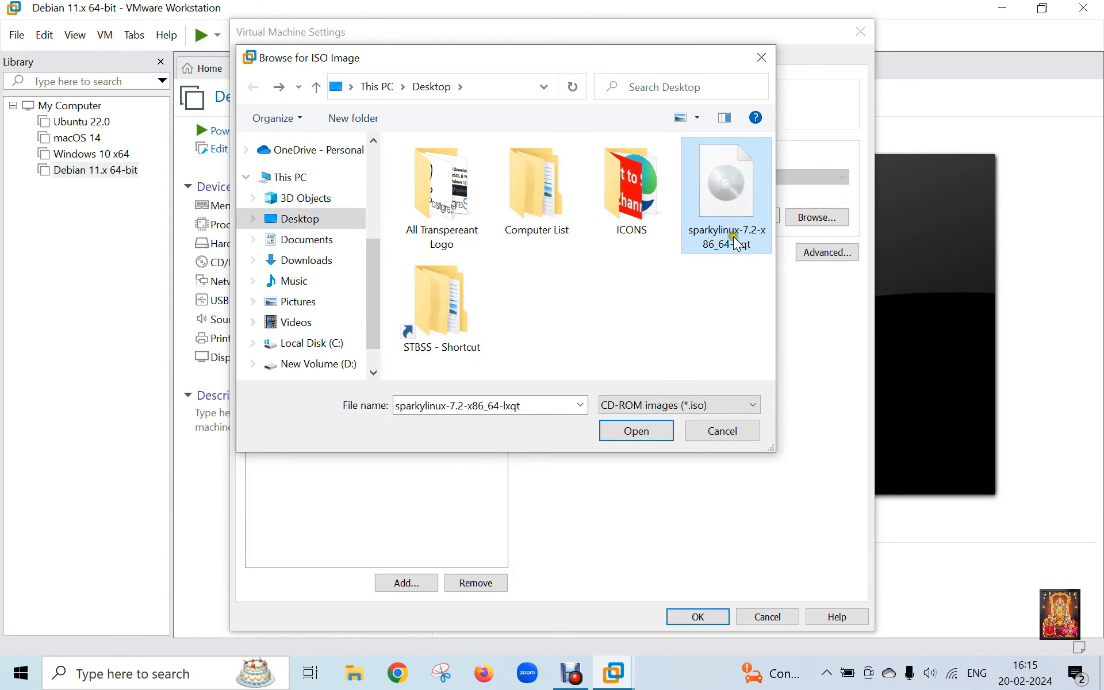
{"action": "left_click", "coordinate": [644, 431]}
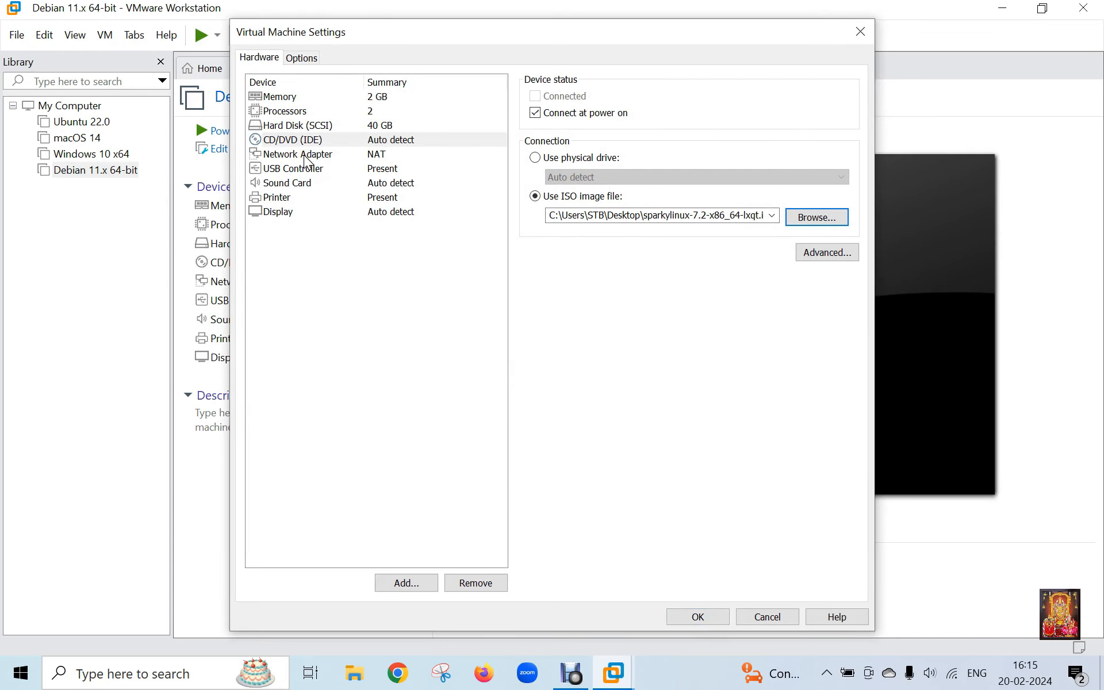
Set the network adapter to Bridged with the physical network connection state replicated, and save the virtual machine settings
{"action": "left_click", "coordinate": [304, 154]}
{"action": "left_click", "coordinate": [539, 157]}
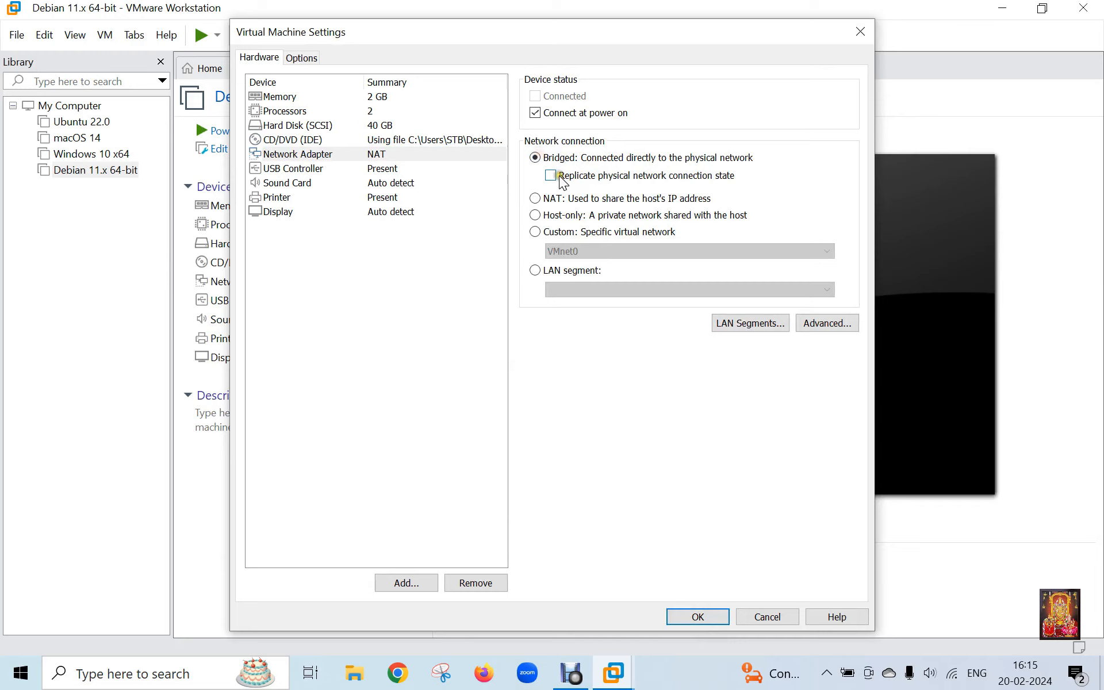
{"action": "left_click", "coordinate": [559, 175]}
{"action": "left_click", "coordinate": [698, 616]}
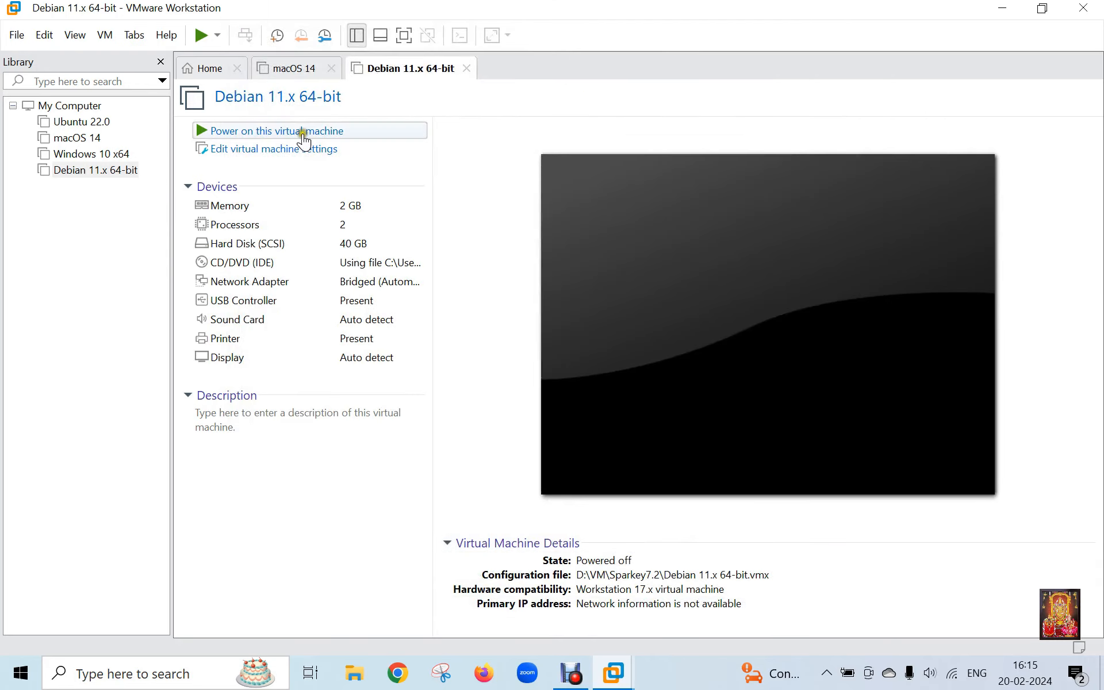
Power on the Debian 11.x 64-bit virtual machine and show it full screen with the guest display stretched
{"action": "left_click", "coordinate": [297, 132]}
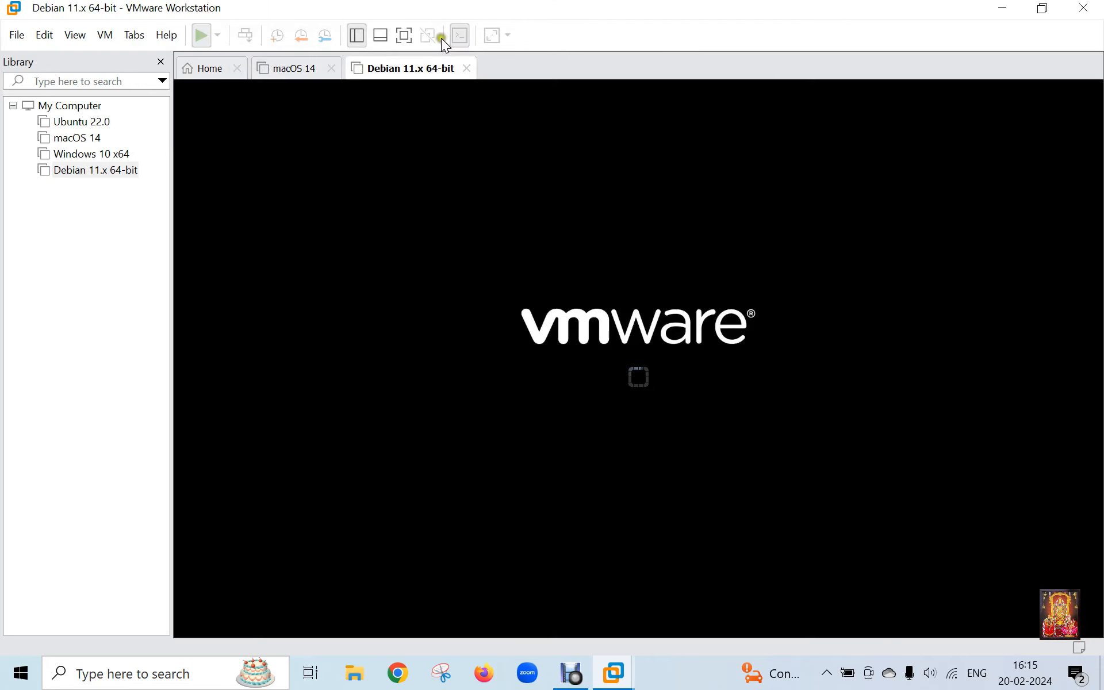
{"action": "left_click", "coordinate": [402, 37]}
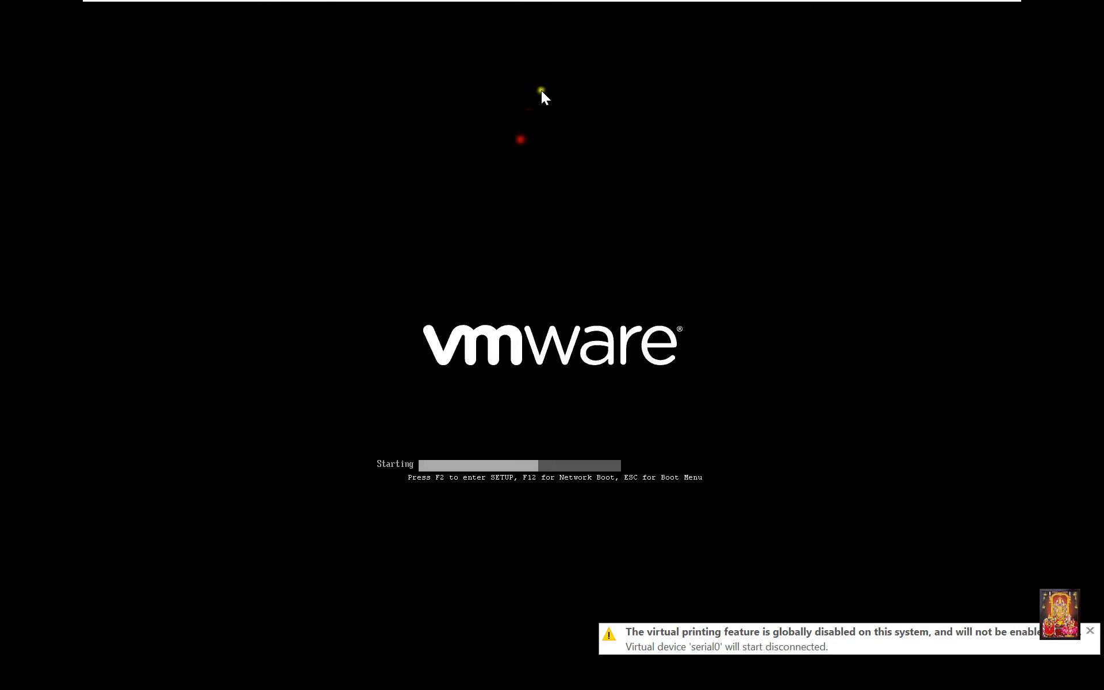
{"action": "mouse_move", "coordinate": [557, 9]}
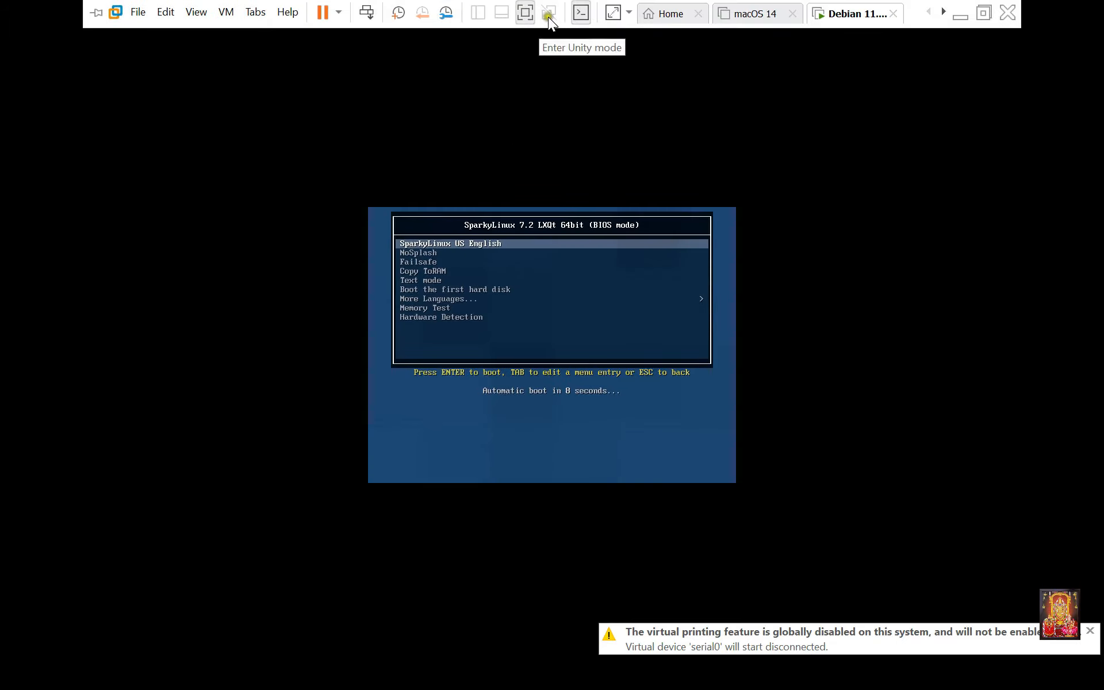
{"action": "left_click", "coordinate": [612, 12]}
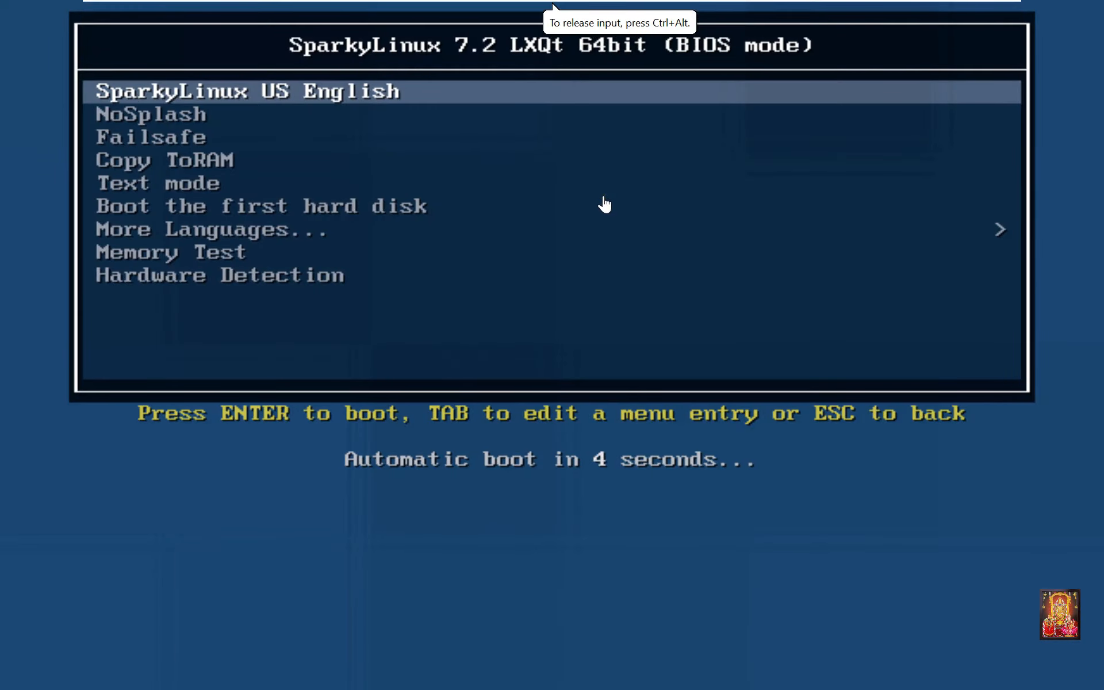
Boot the SparkyLinux US English live session, close the blank YAD window, and execute Sparky Installer from the desktop
{"action": "key", "text": "Return"}
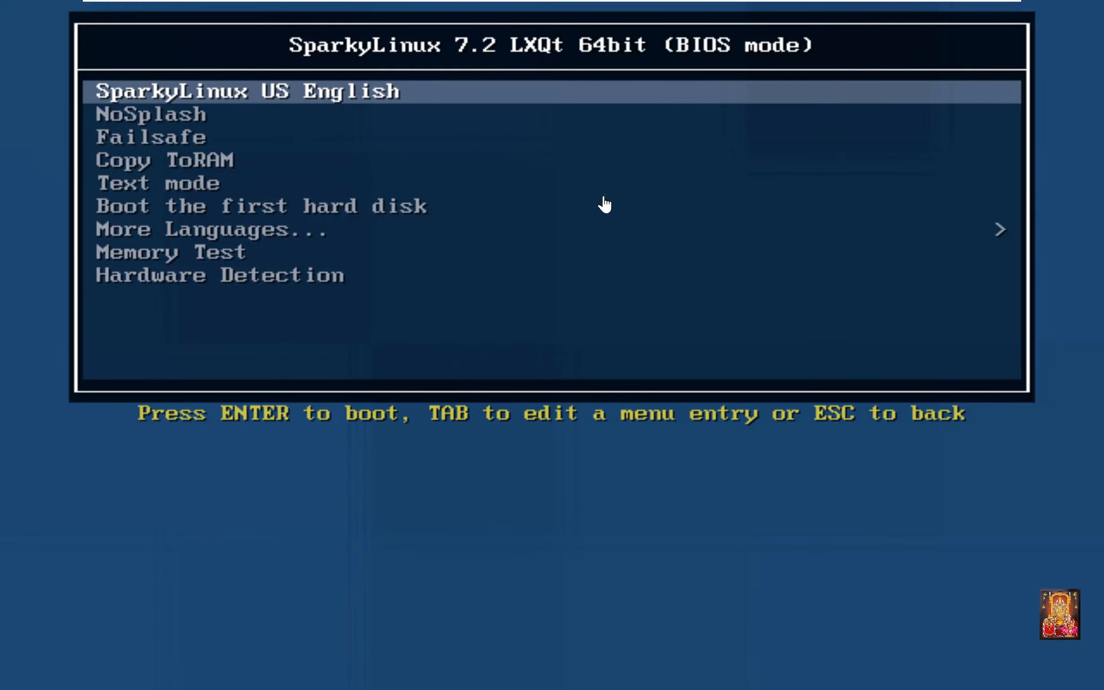
{"action": "key", "text": "Return"}
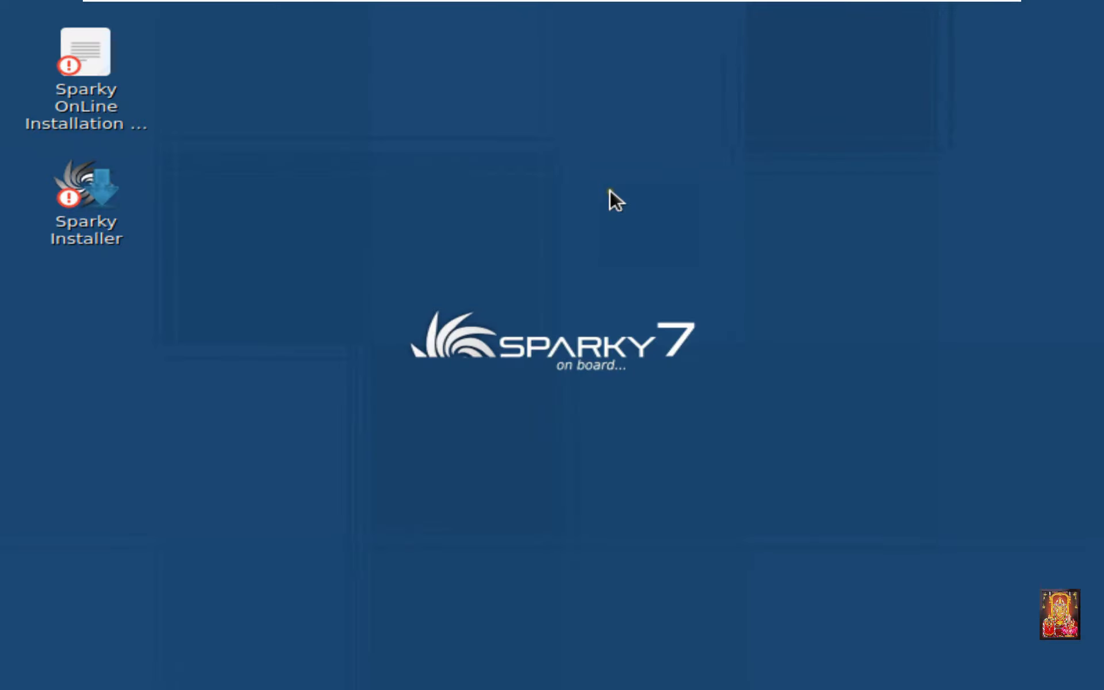
{"action": "left_click", "coordinate": [74, 195]}
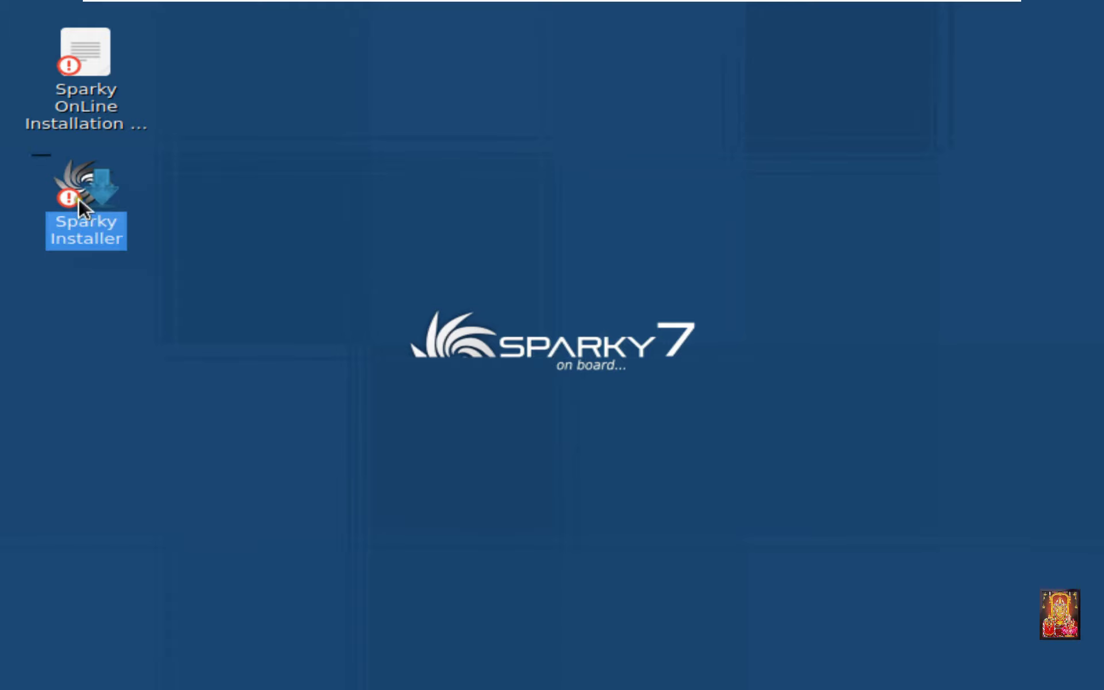
{"action": "double_click", "coordinate": [82, 195]}
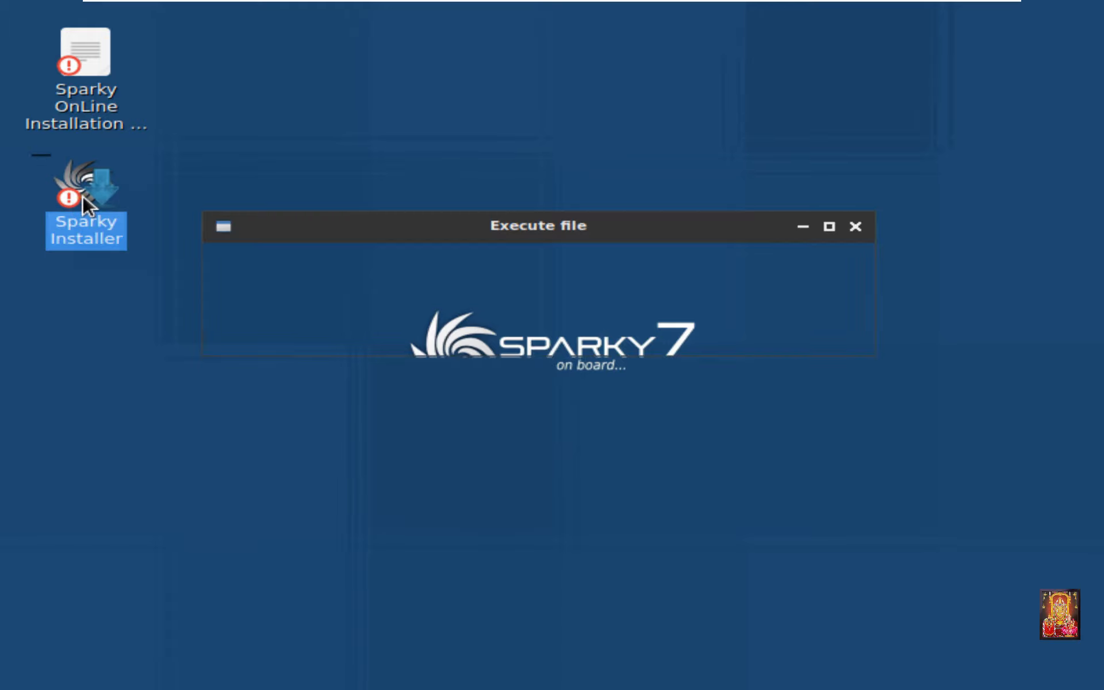
{"action": "key", "text": "Return"}
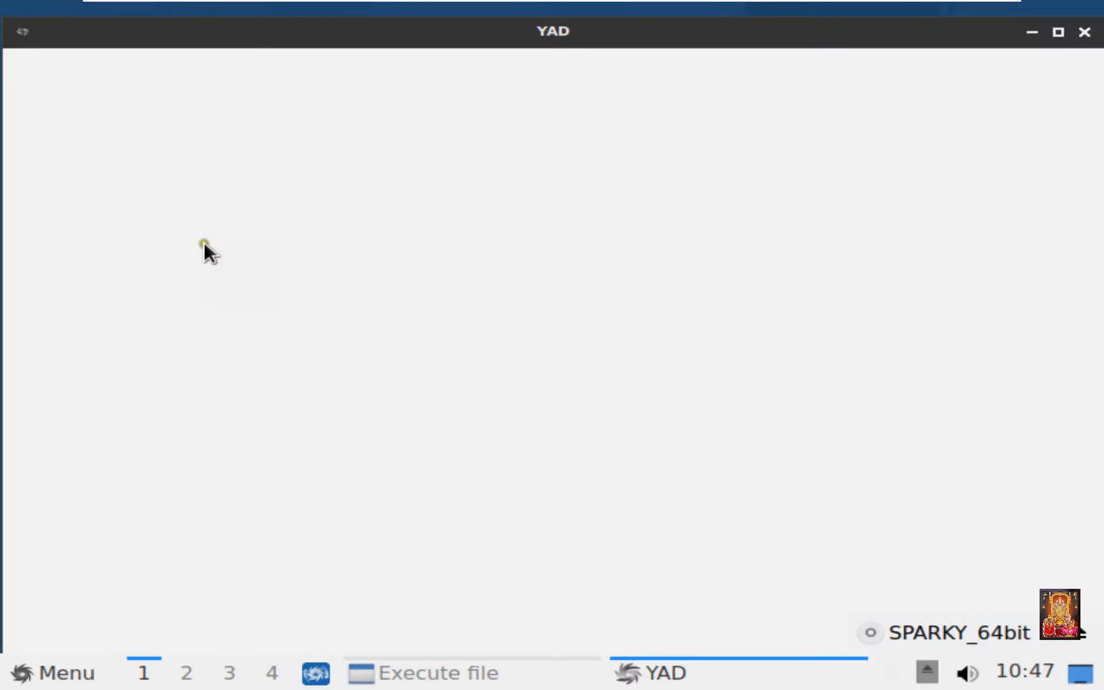
{"action": "left_click", "coordinate": [1085, 33]}
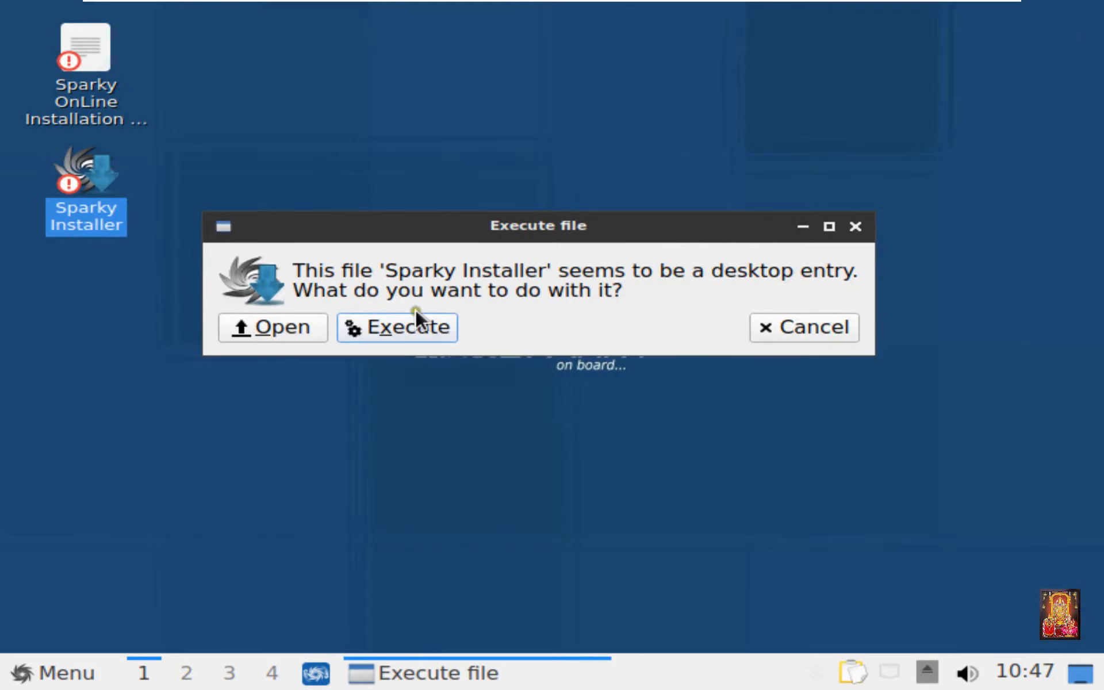
{"action": "left_click", "coordinate": [409, 328]}
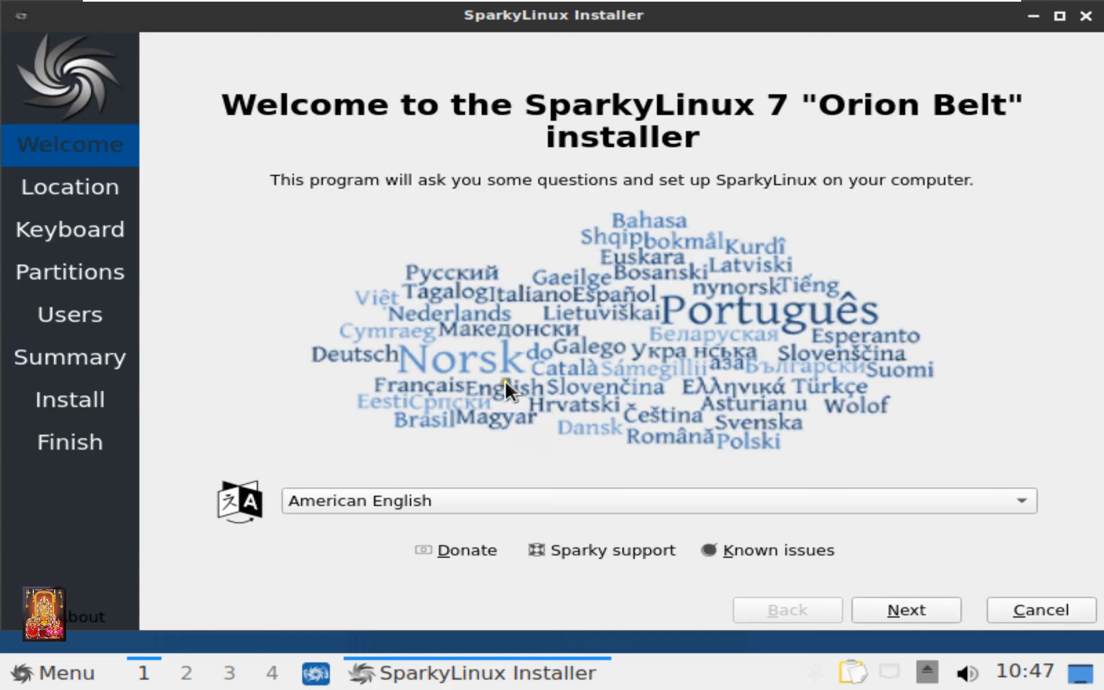
Accept American English as the installer language and Asia/Kolkata as the location
{"action": "left_click", "coordinate": [912, 609]}
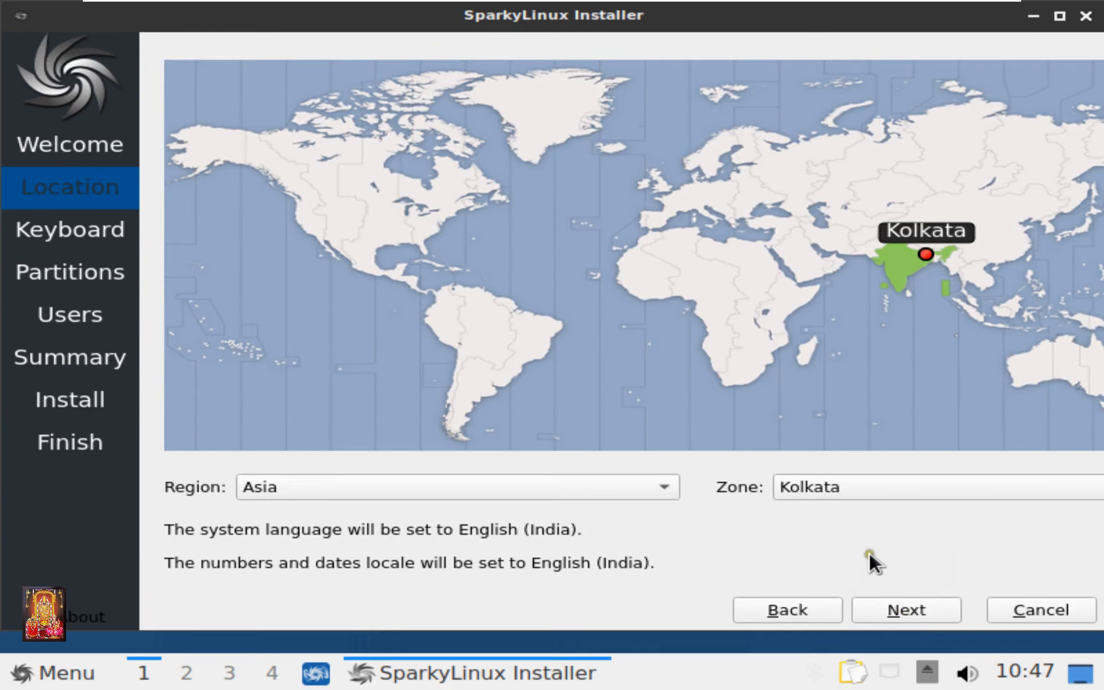
{"action": "left_click", "coordinate": [895, 613]}
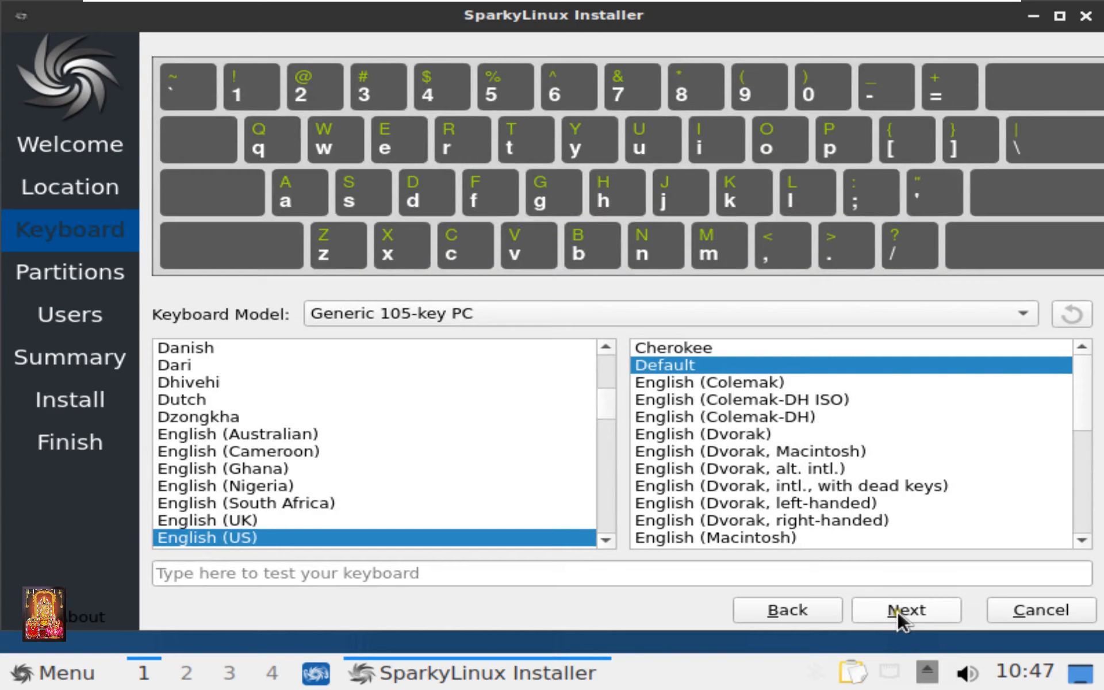
Accept the English (US) default keyboard layout and choose to erase the /dev/sda disk with no swap and no encryption
{"action": "left_click", "coordinate": [899, 610]}
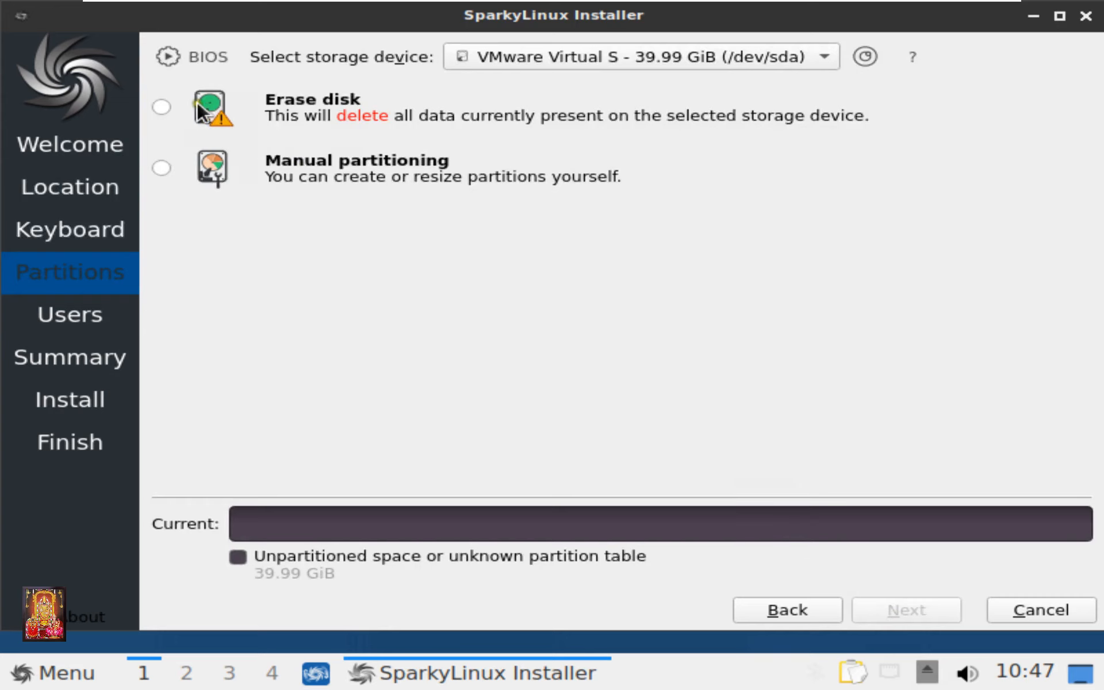
{"action": "left_click", "coordinate": [161, 107]}
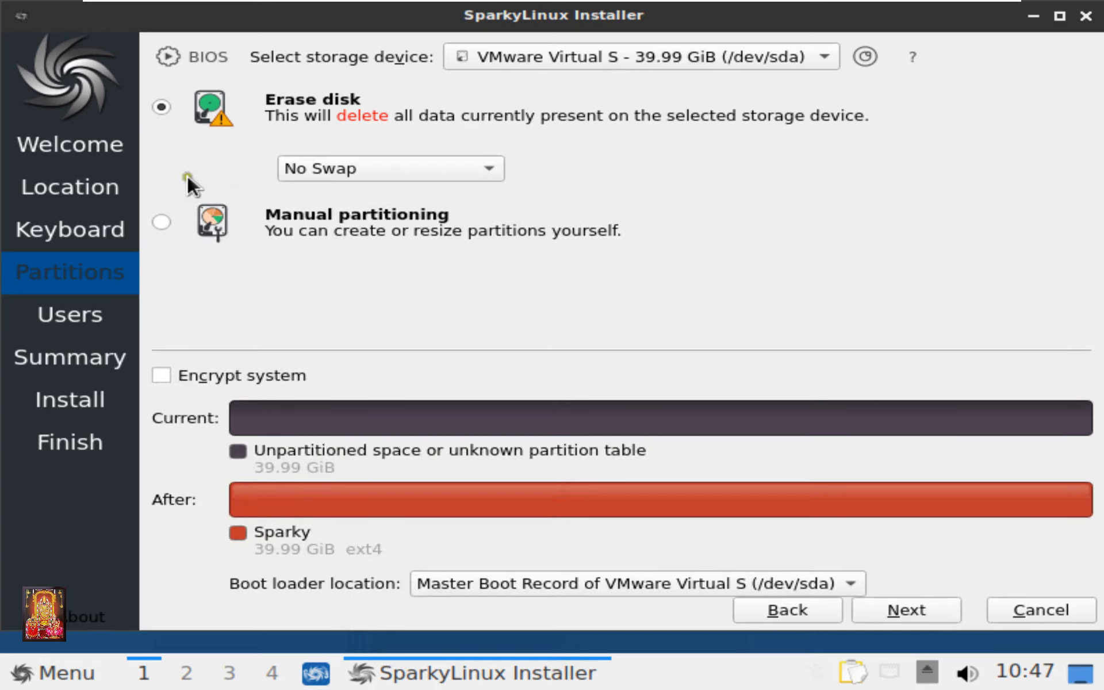
{"action": "left_click", "coordinate": [909, 612]}
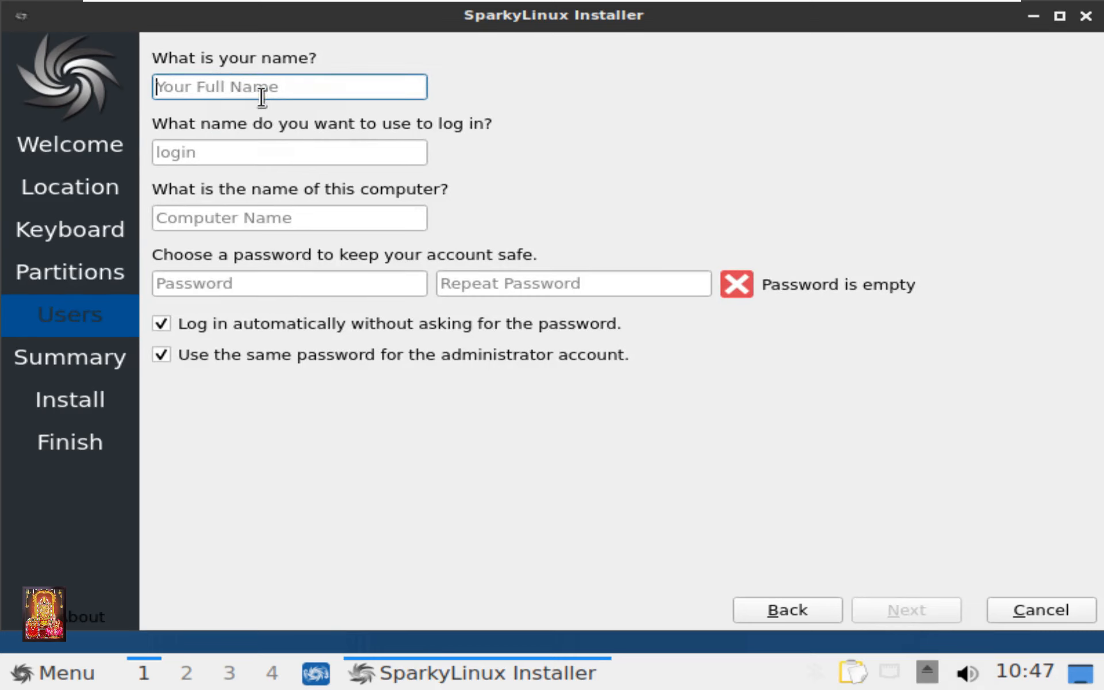
Enter the user's full name and the account password twice, keeping automatic login and the shared administrator password enabled, and continue to the summary
{"action": "type", "text": "RS"}
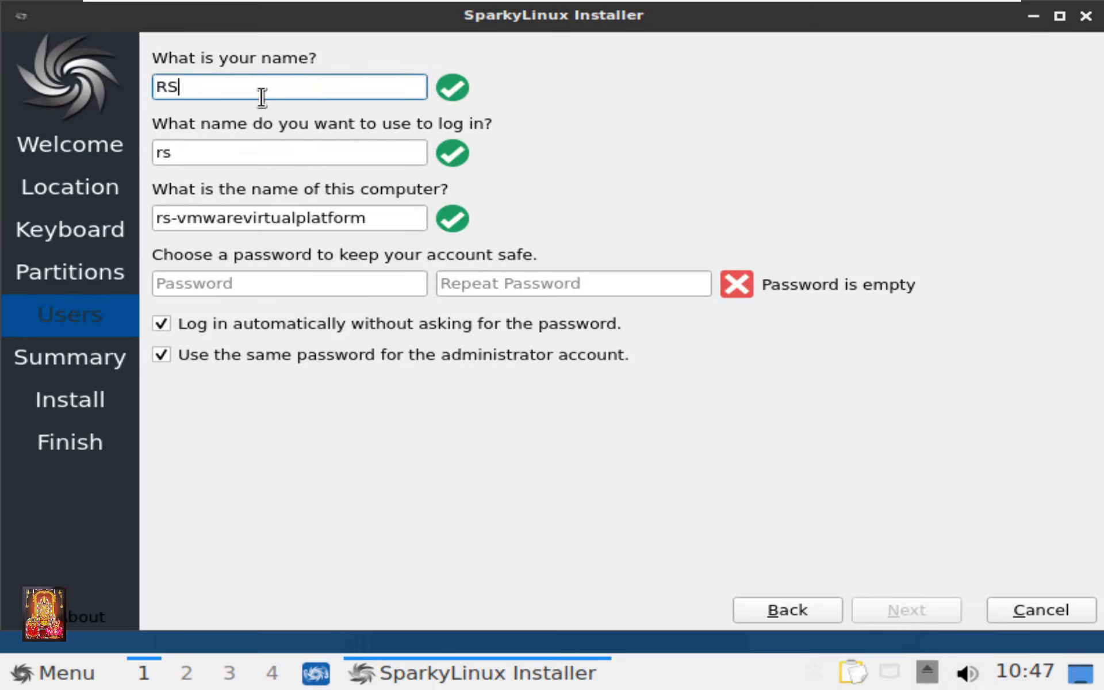
{"action": "left_click", "coordinate": [200, 274]}
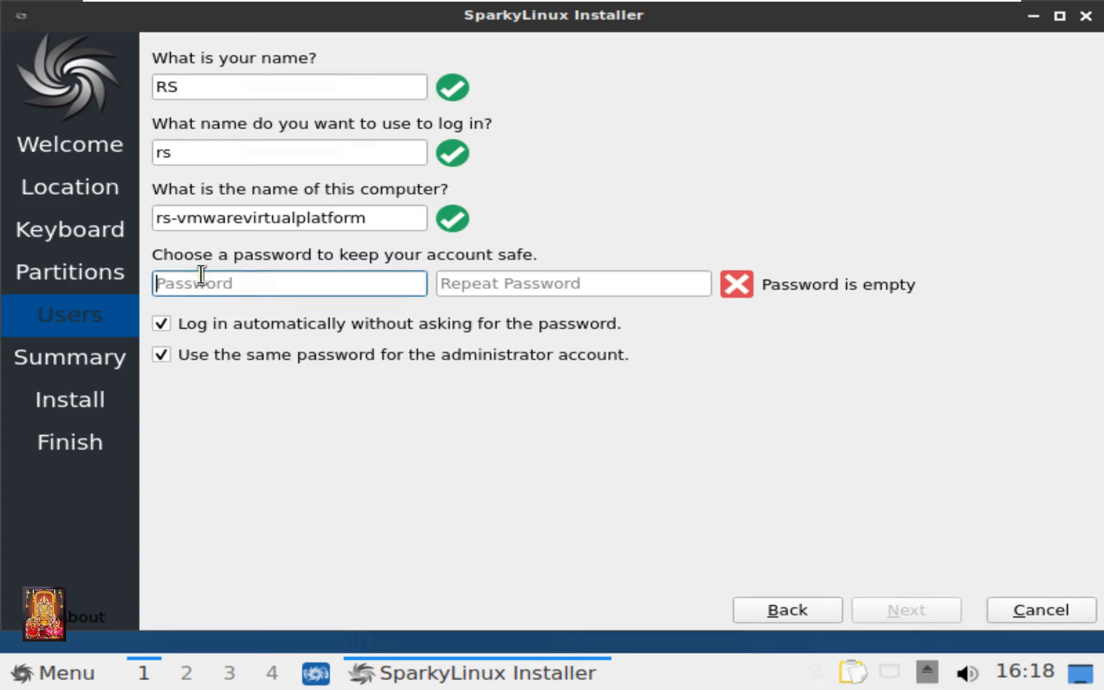
{"action": "type", "text": "*******"}
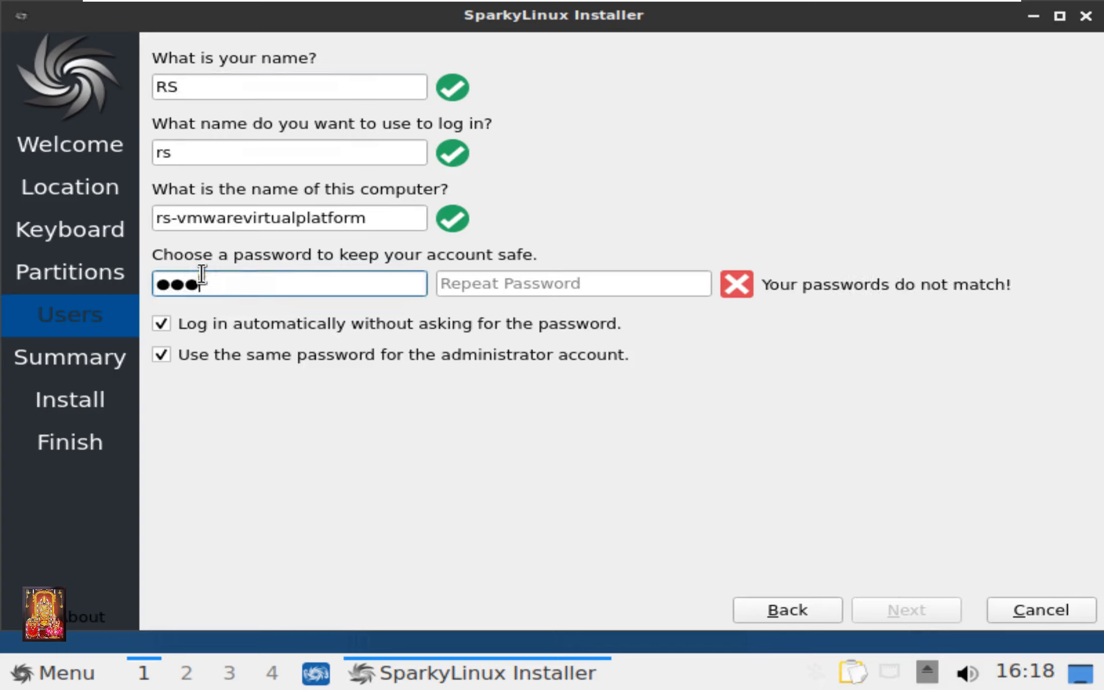
{"action": "left_click", "coordinate": [444, 284]}
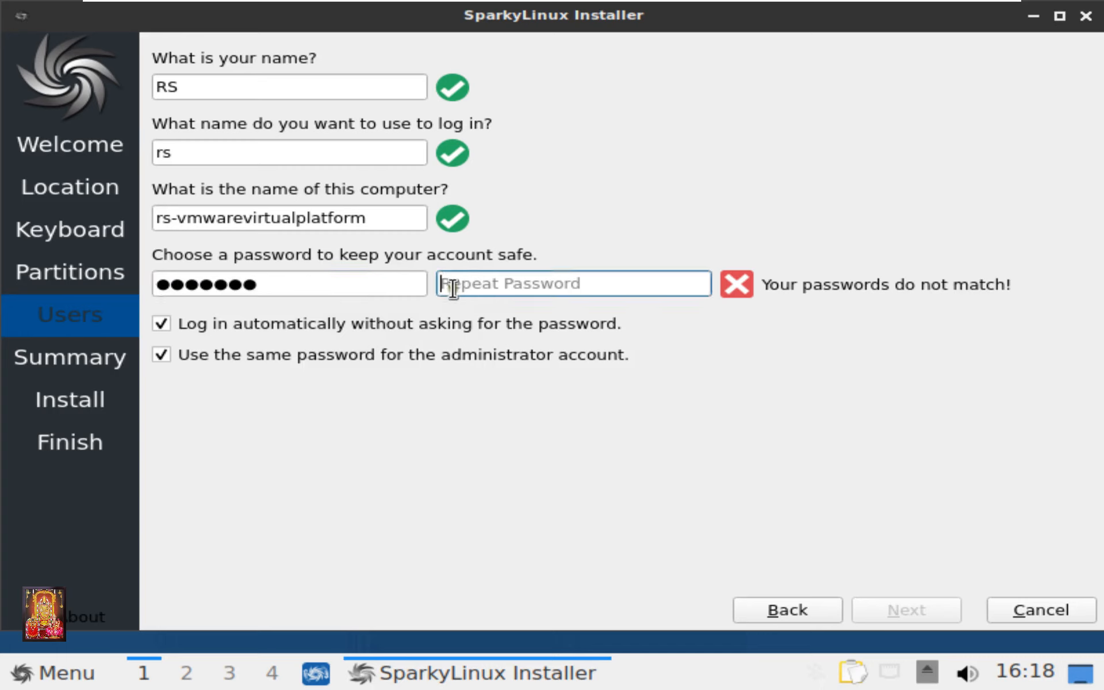
{"action": "type", "text": "*******"}
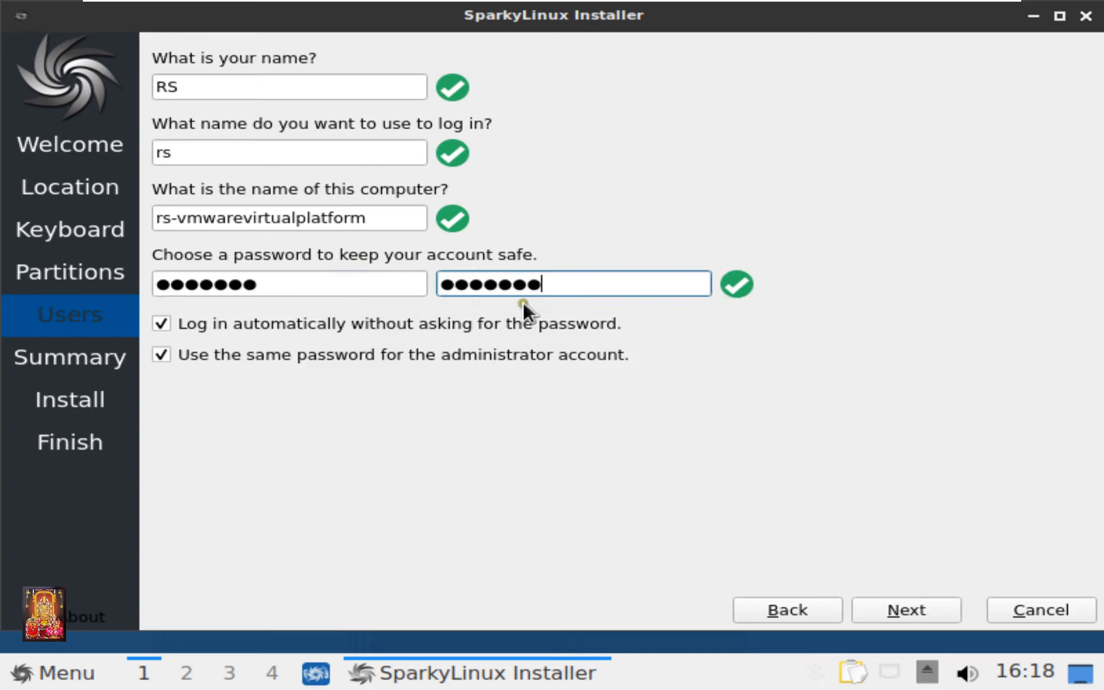
{"action": "left_click", "coordinate": [907, 609]}
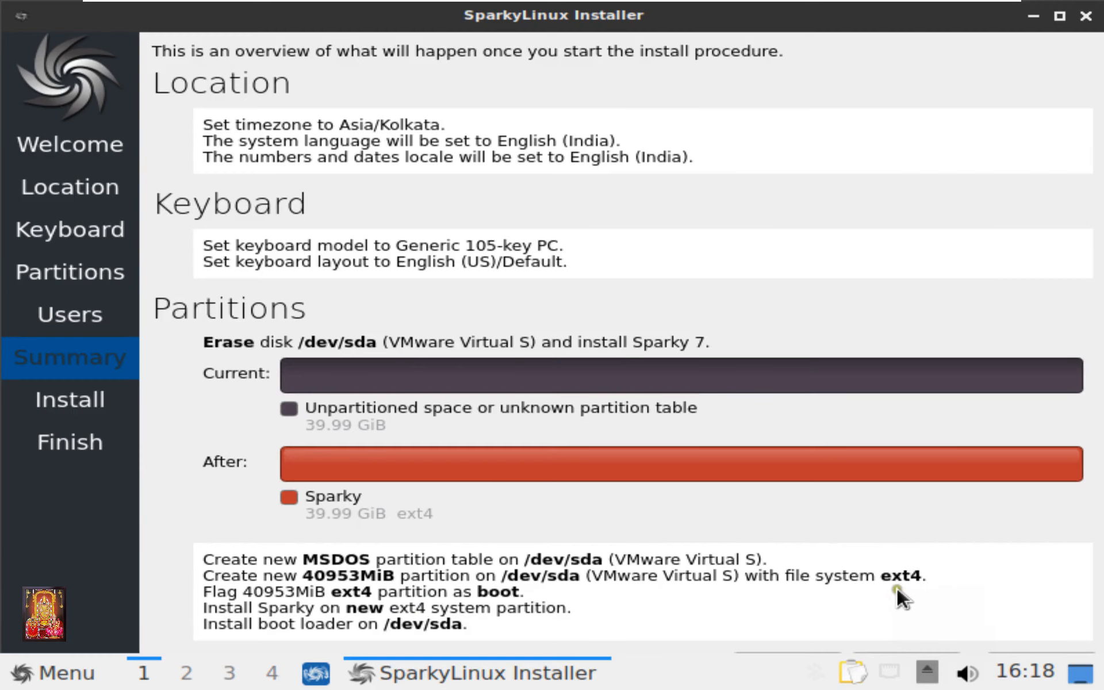
Maximize the installer window and start the SparkyLinux installation from the summary
{"action": "left_click", "coordinate": [1062, 17]}
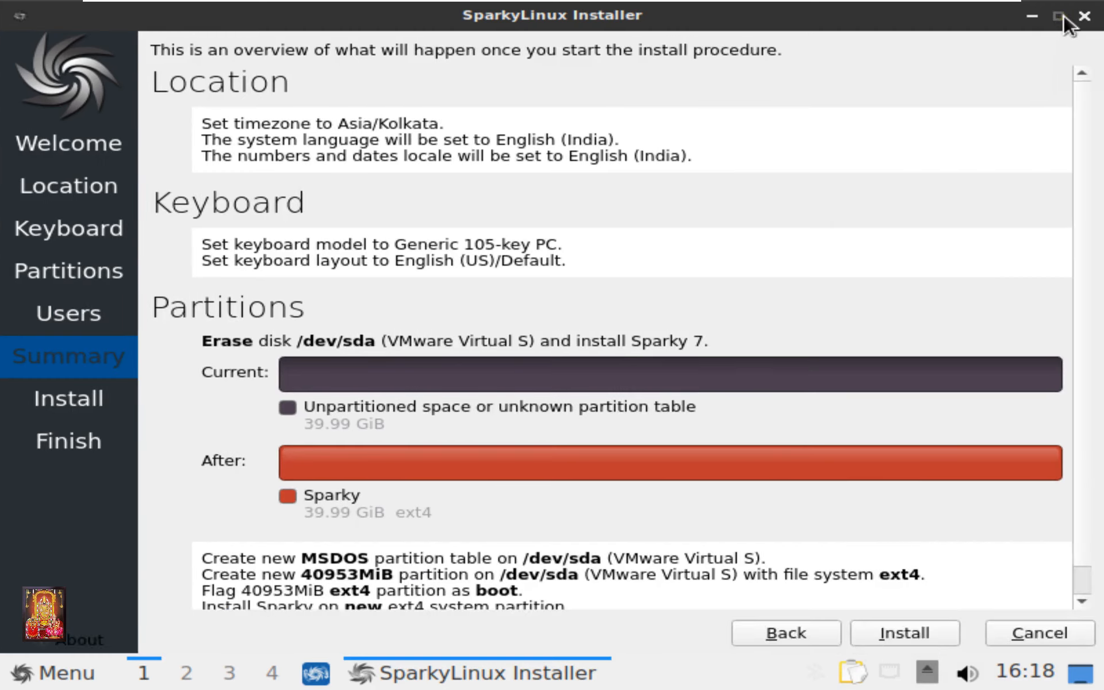
{"action": "left_click", "coordinate": [916, 632]}
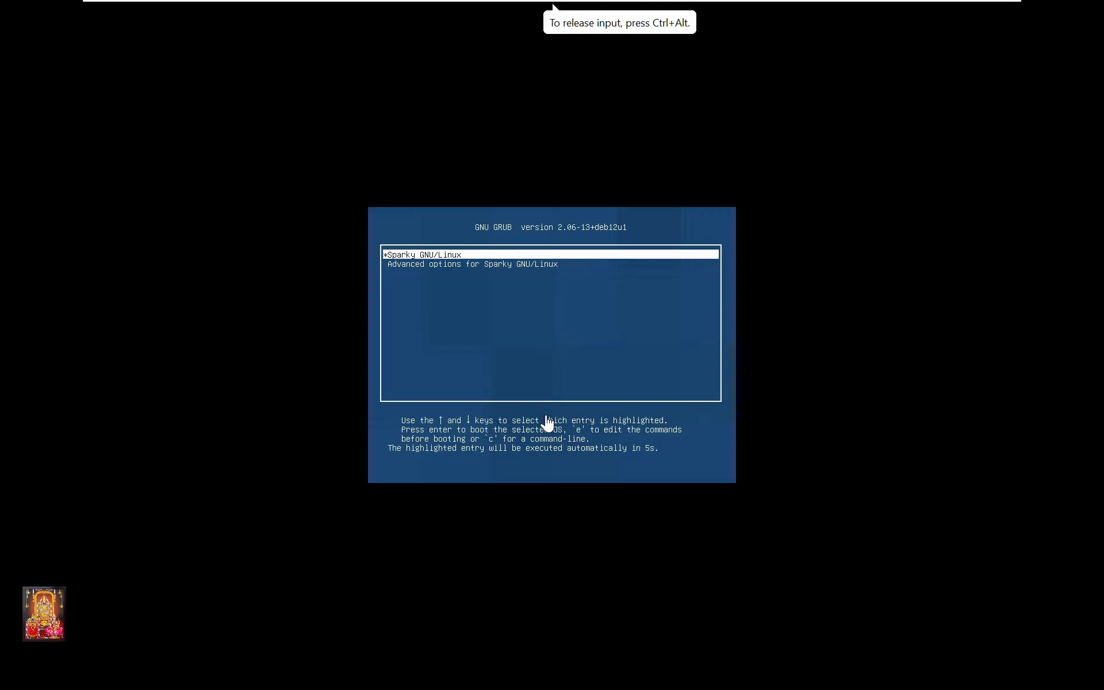
Boot the installed Sparky GNU/Linux system and close the Welcome window on its desktop
{"action": "key", "text": "Return"}
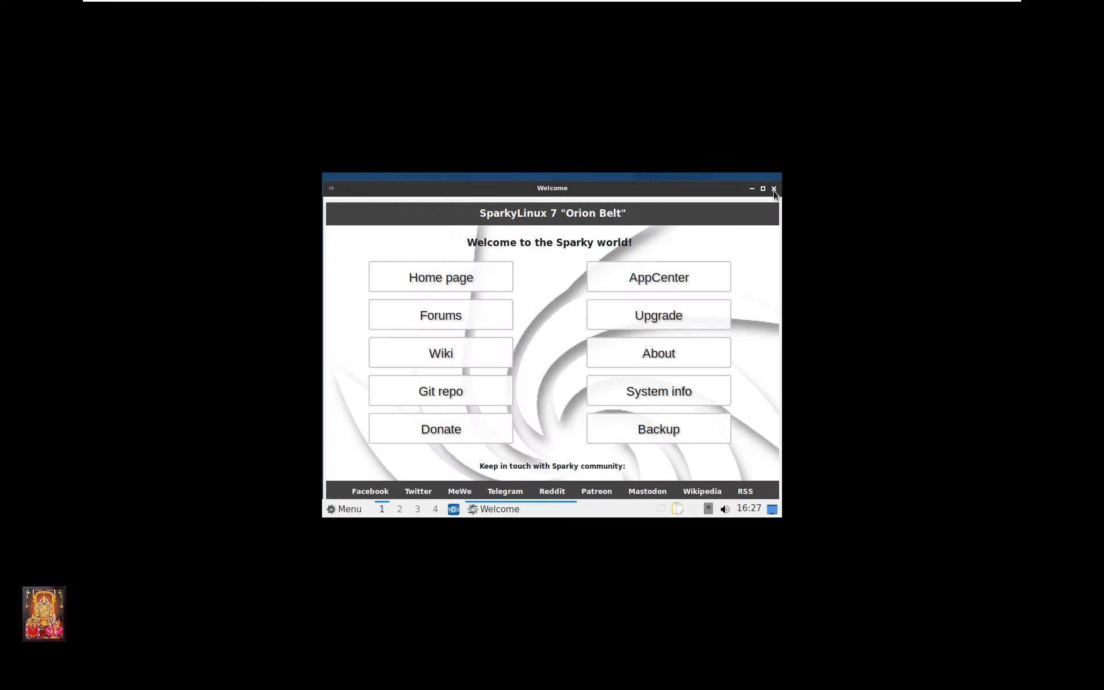
{"action": "left_click", "coordinate": [775, 189]}
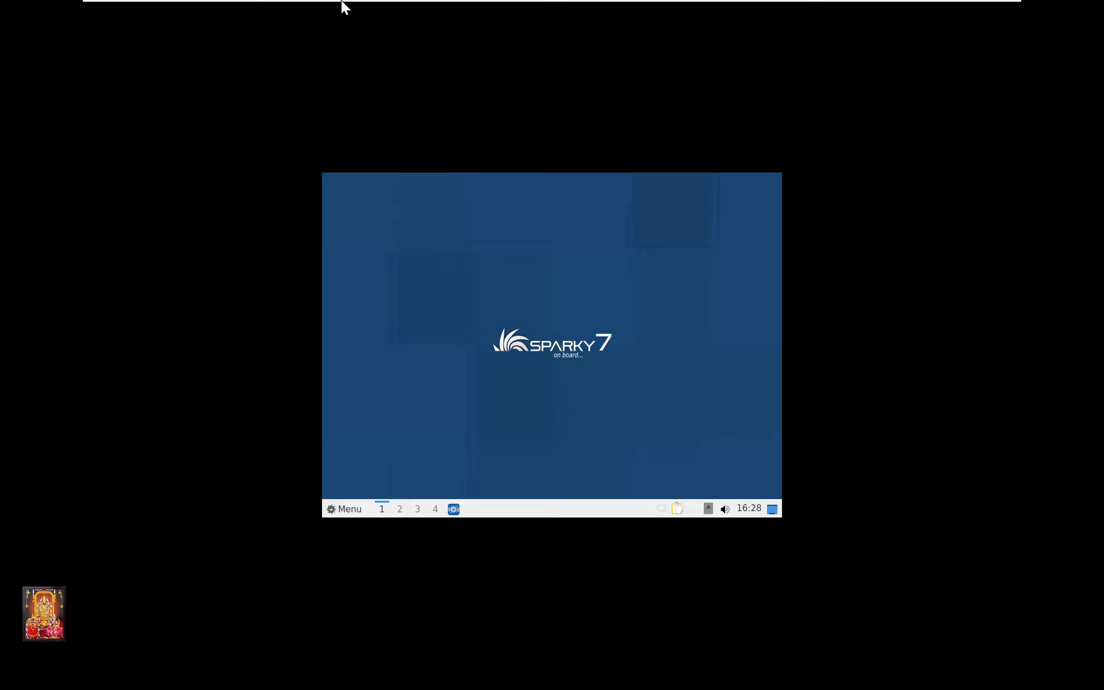
Bring up the virtual machine controls in full-screen mode
{"action": "mouse_move", "coordinate": [340, 3]}
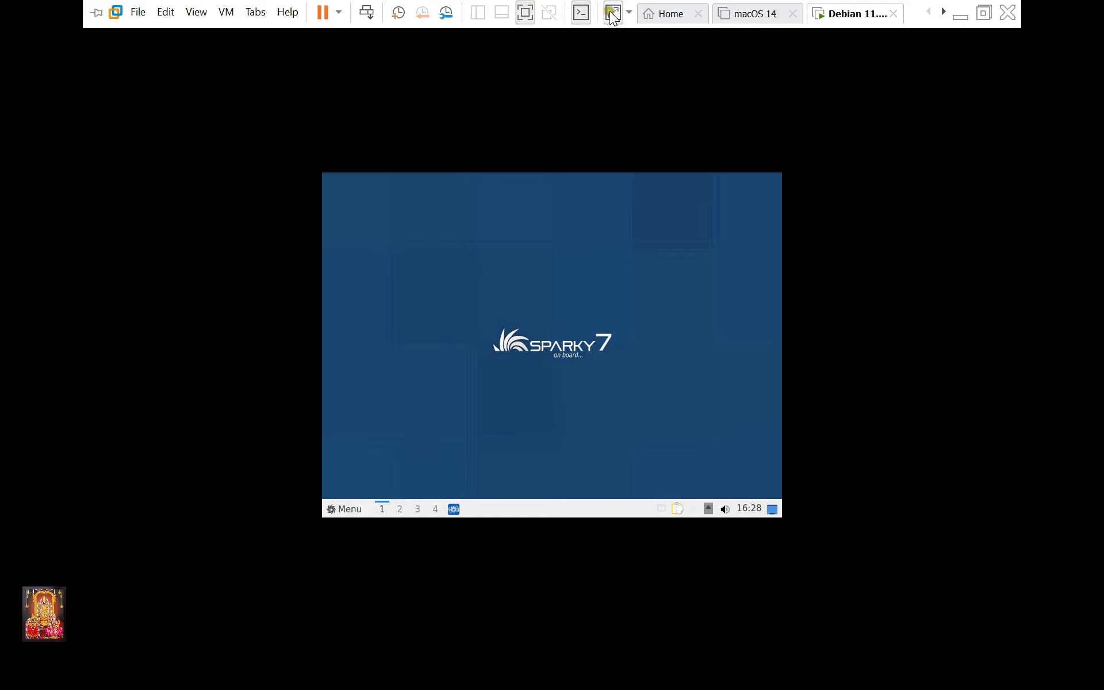